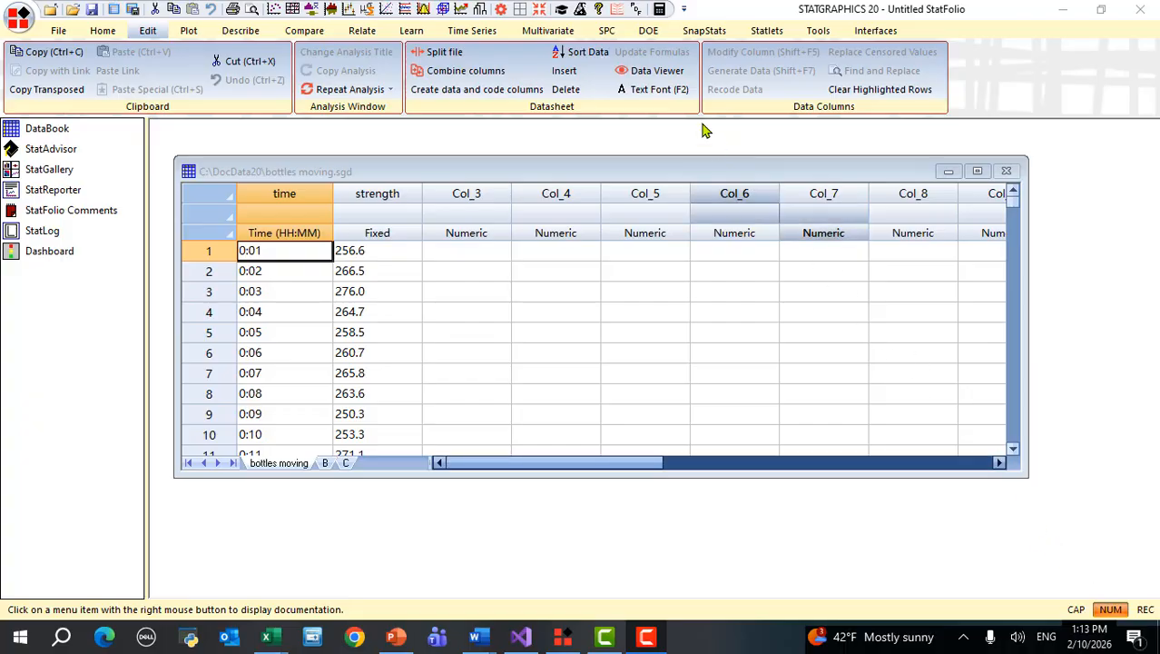
- Bring up the SPC ribbon tools for the bottles moving.sgd strength data
left_click(609, 31)
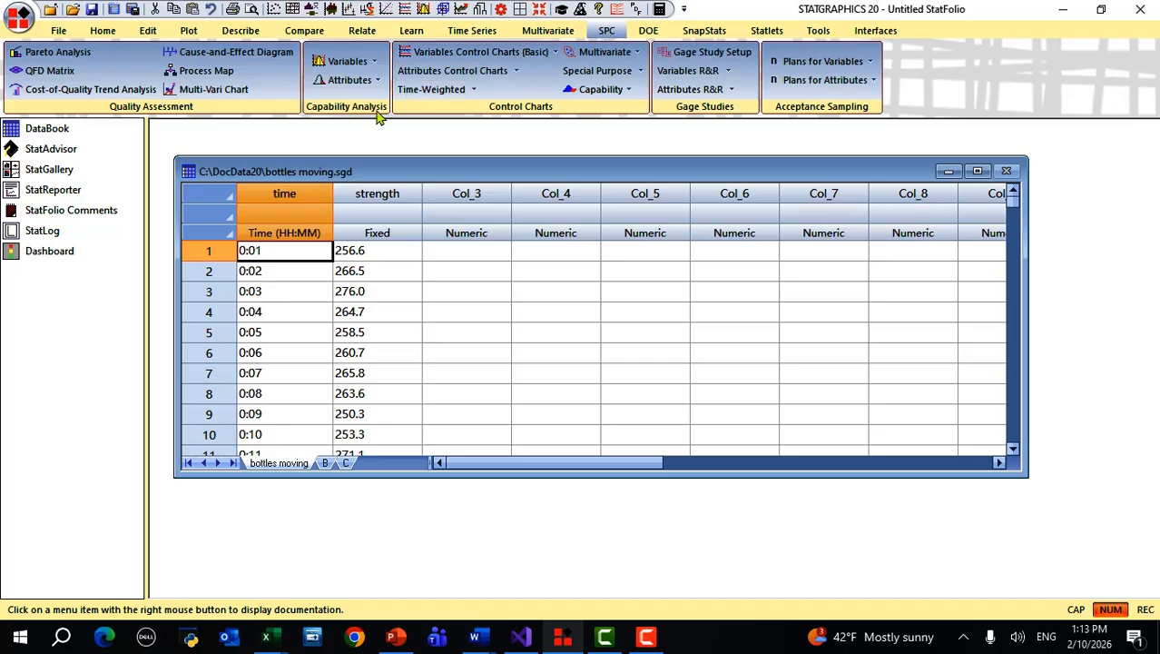
- Start an Individuals capability analysis with strength as data and time as labels
left_click(360, 65)
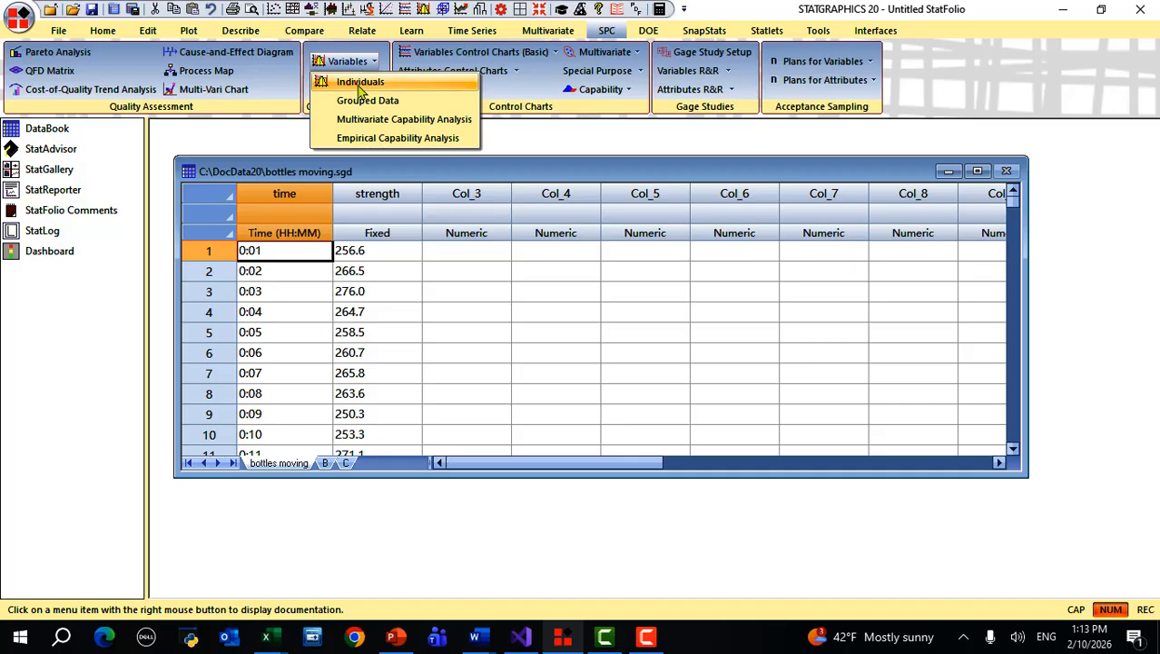
left_click(361, 84)
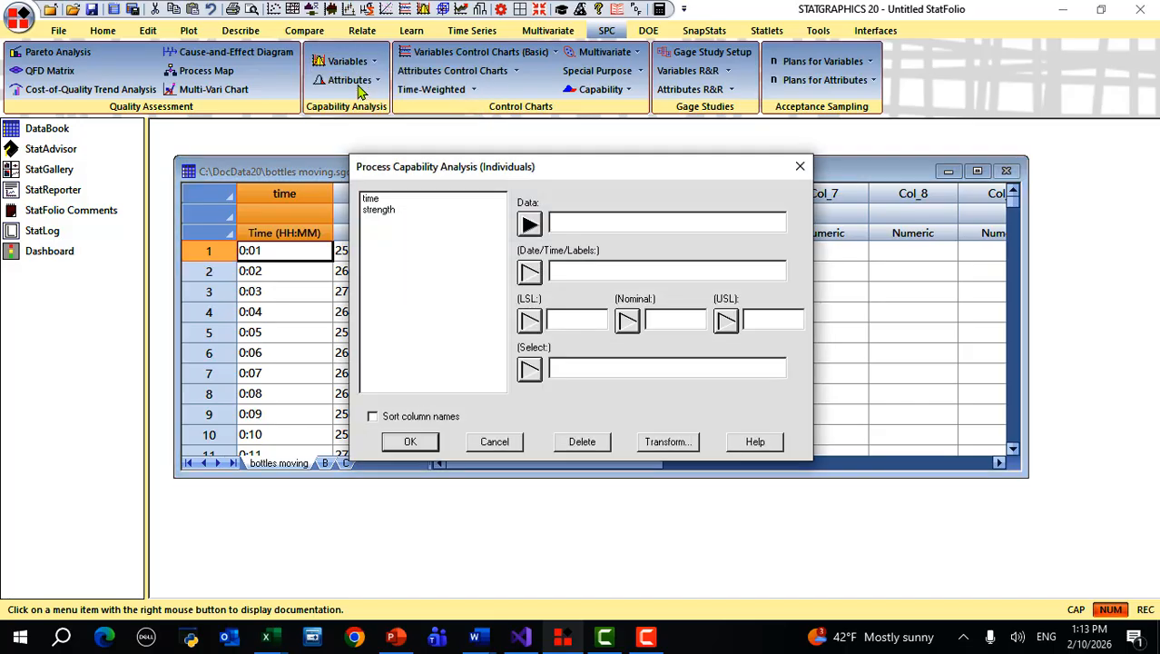
left_click(396, 212)
left_click(530, 227)
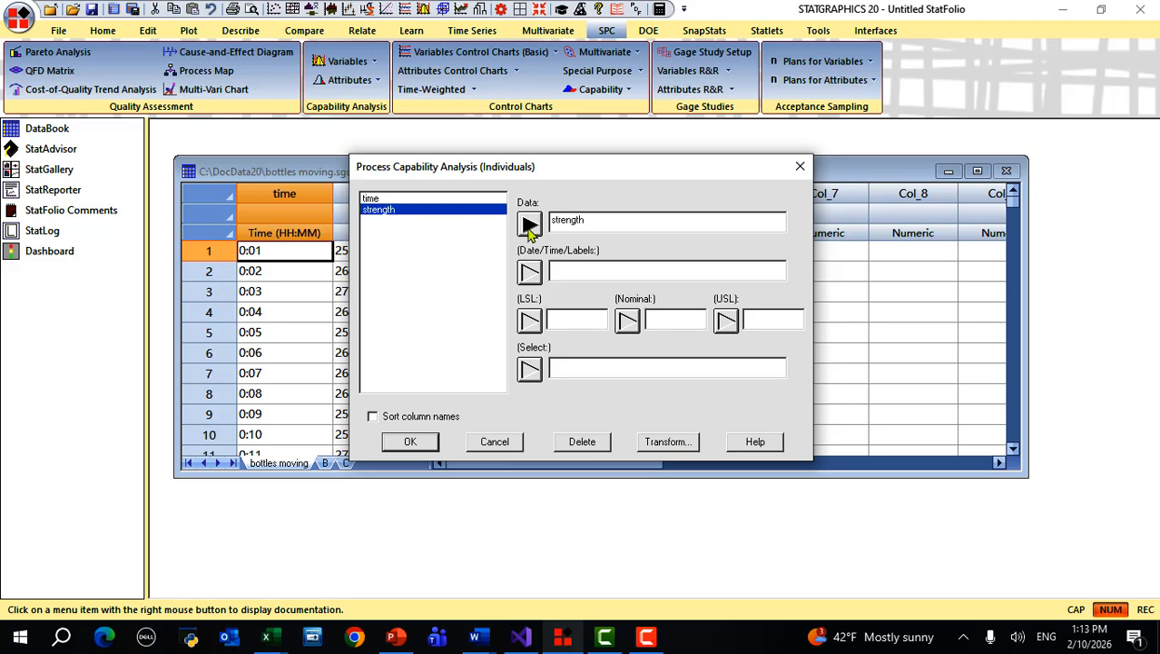
left_click(406, 204)
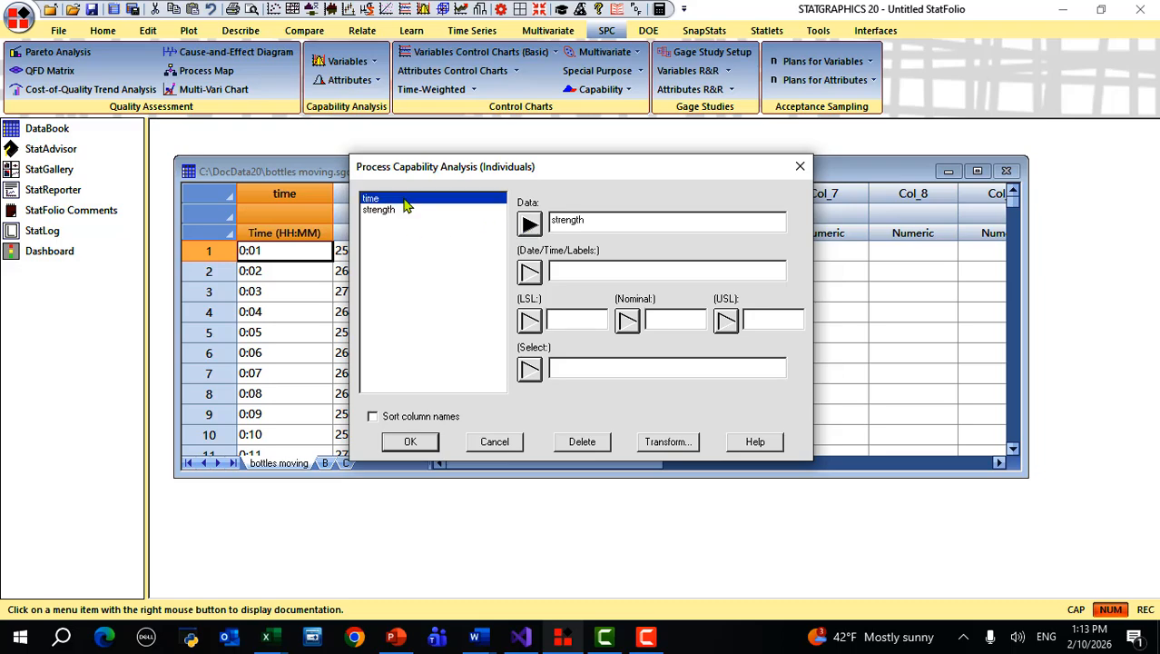
left_click(529, 273)
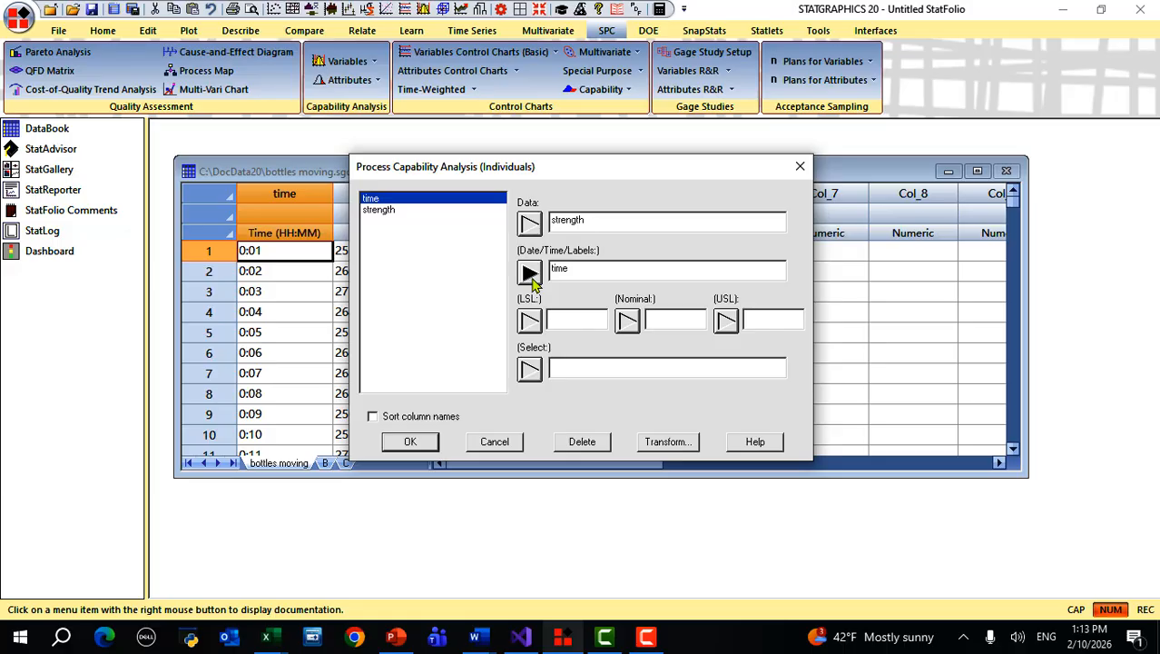
- Enter specification limits: LSL 220, nominal 250, USL 280
left_click(570, 322)
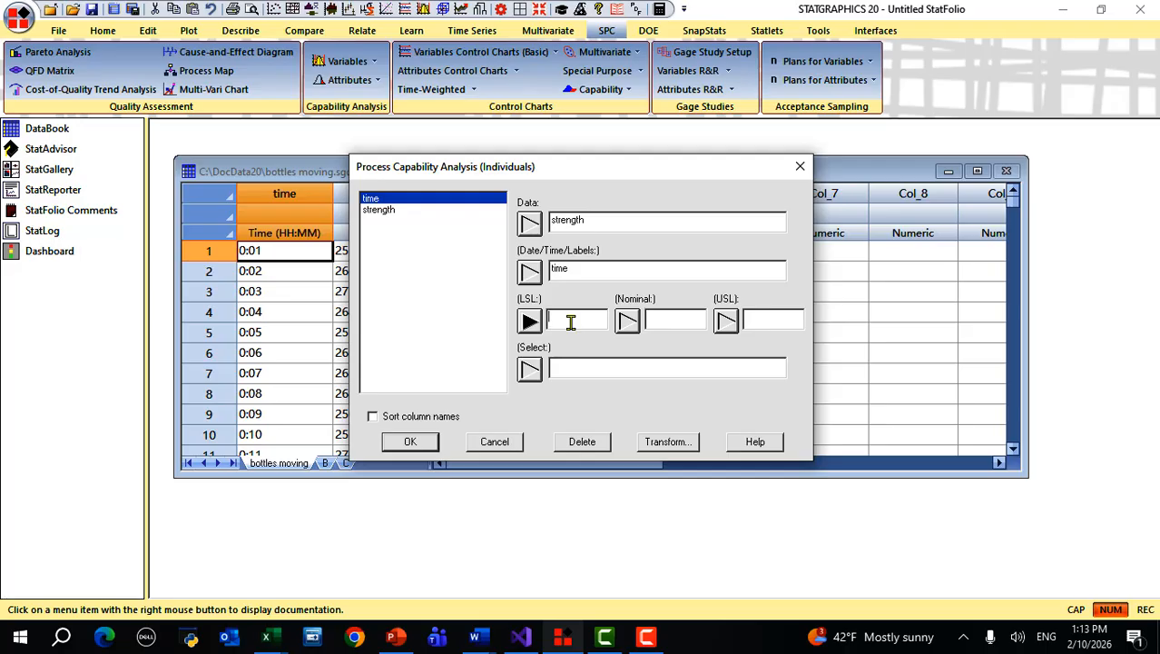
type("220")
key("Tab")
type("250")
key("Tab")
type("280")
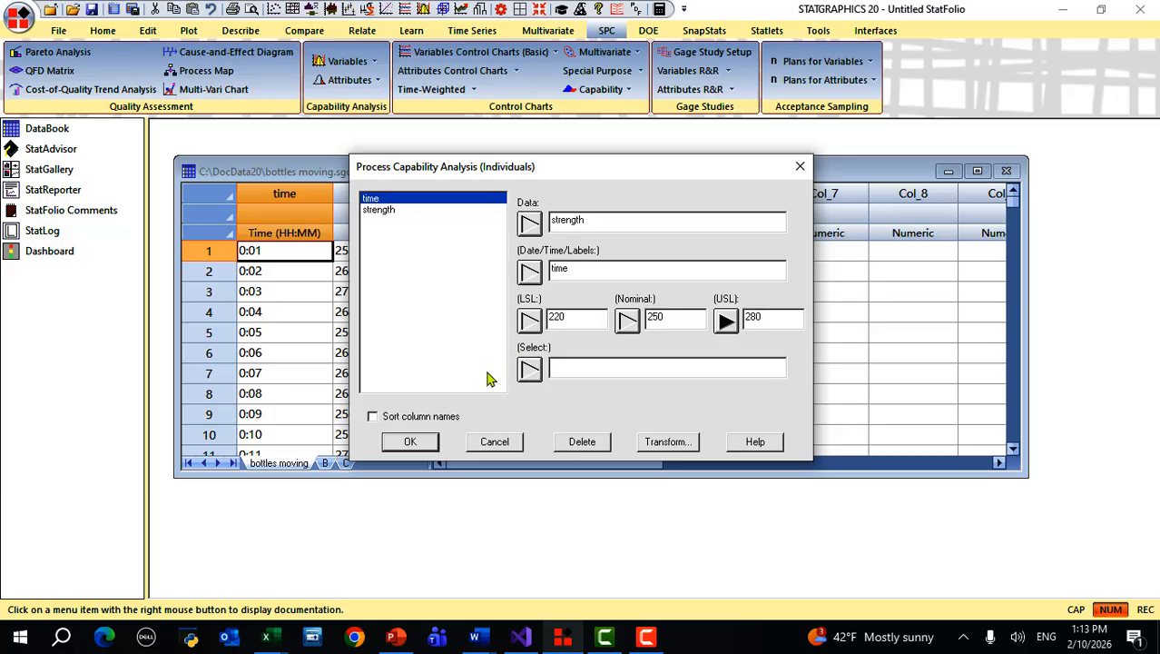
- Run the analysis with default Normal options and tables, giving Cp 1.49 and Cpk 1.45
left_click(411, 442)
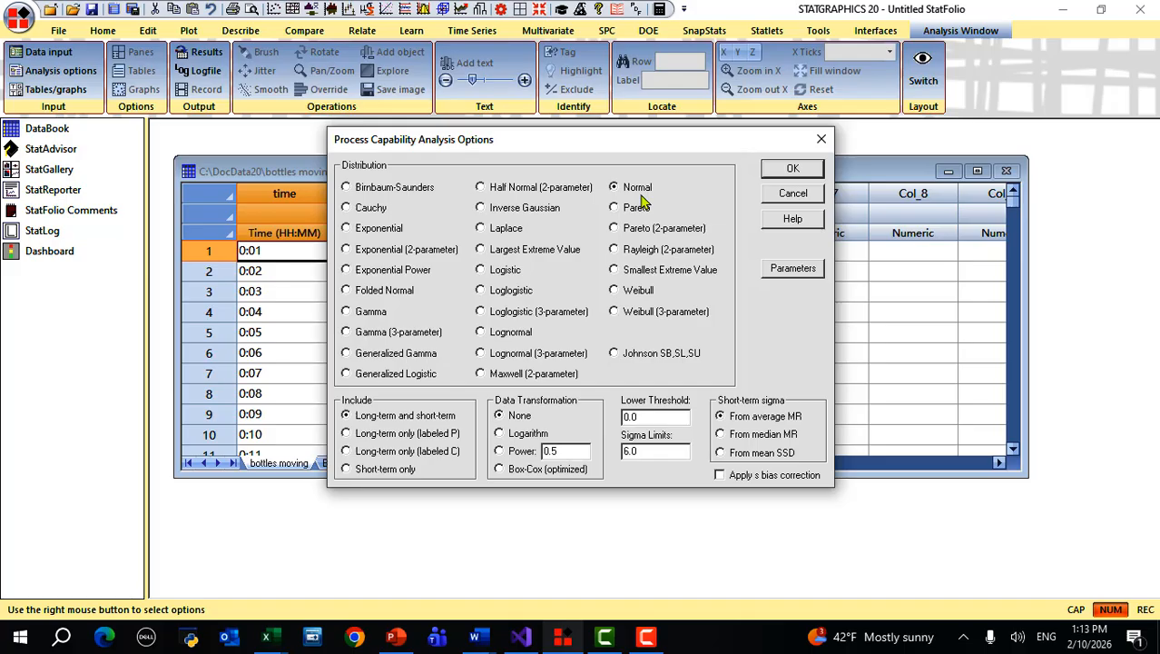
left_click(789, 172)
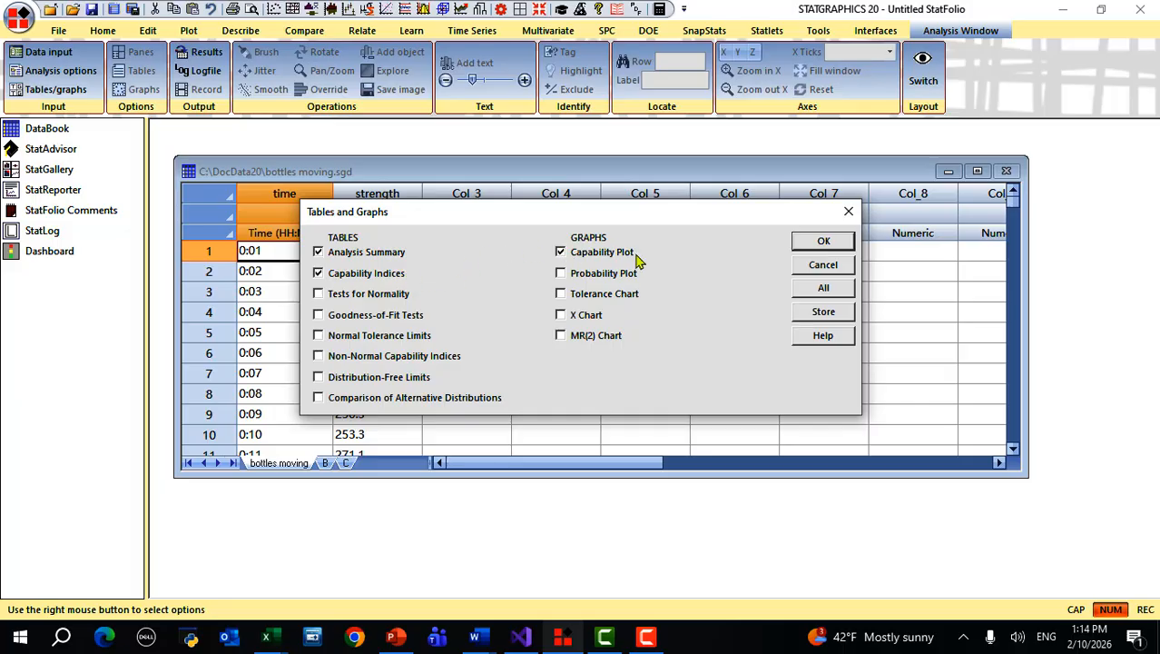
left_click(823, 242)
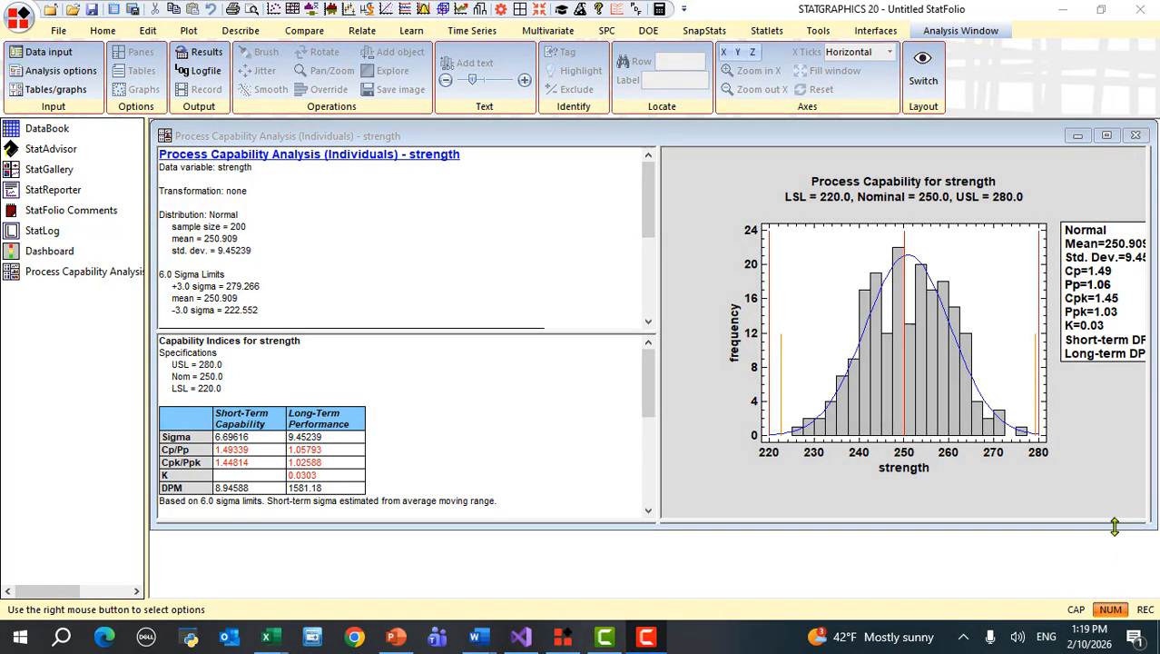
- Maximize the strength capability histogram, whose legend shows Pp 1.06, Ppk 1.03, K 0.03
double_click(1114, 499)
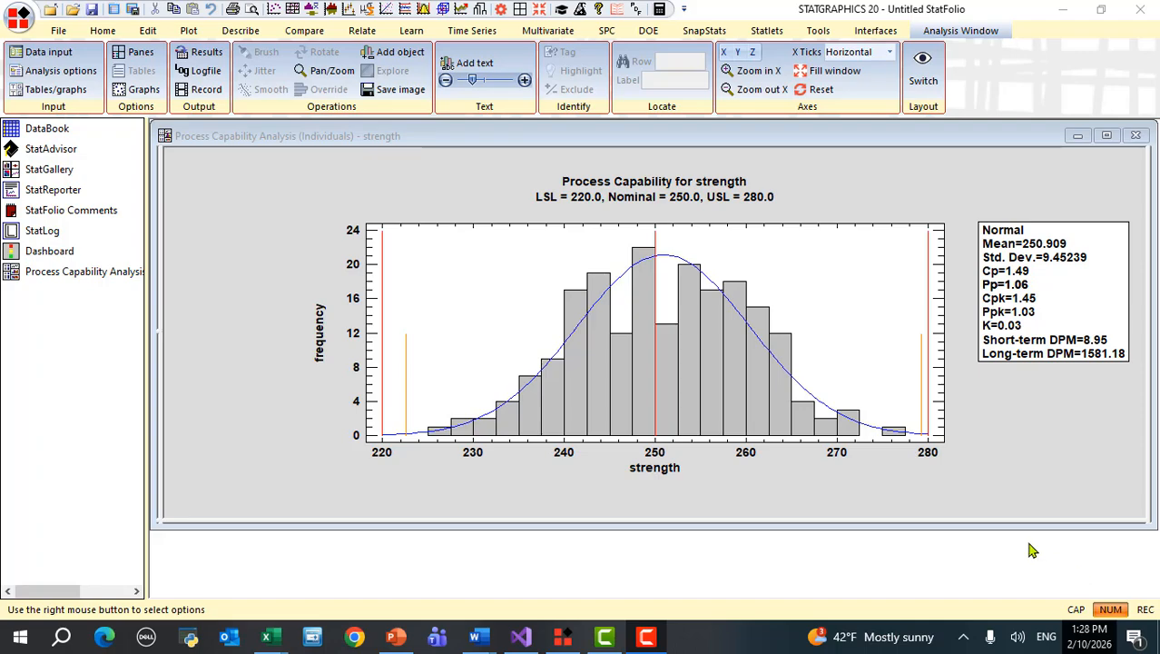
- Start a Nonstationary Capability Analysis statlet with strength as data and time as date/time
left_click(758, 34)
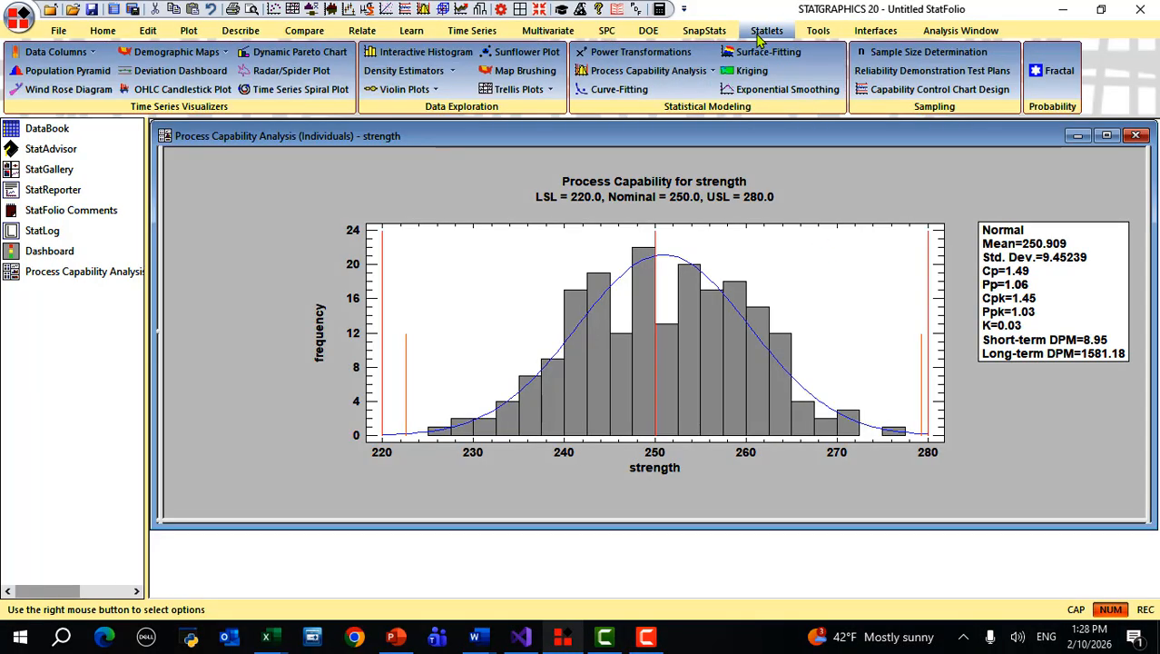
left_click(680, 72)
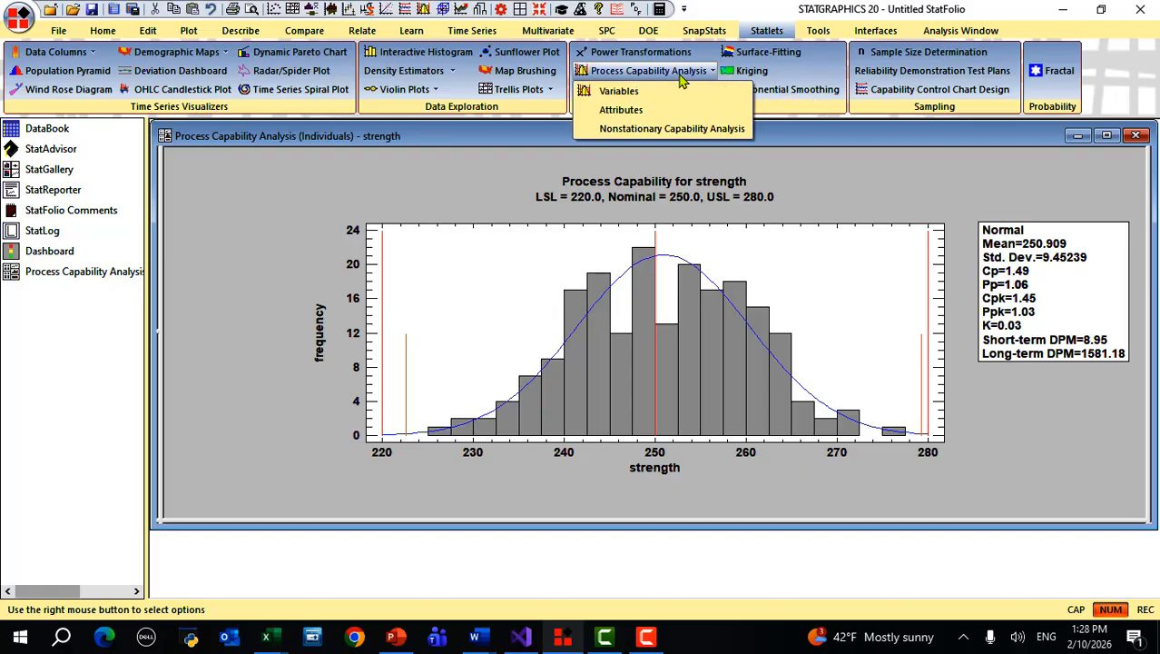
left_click(688, 129)
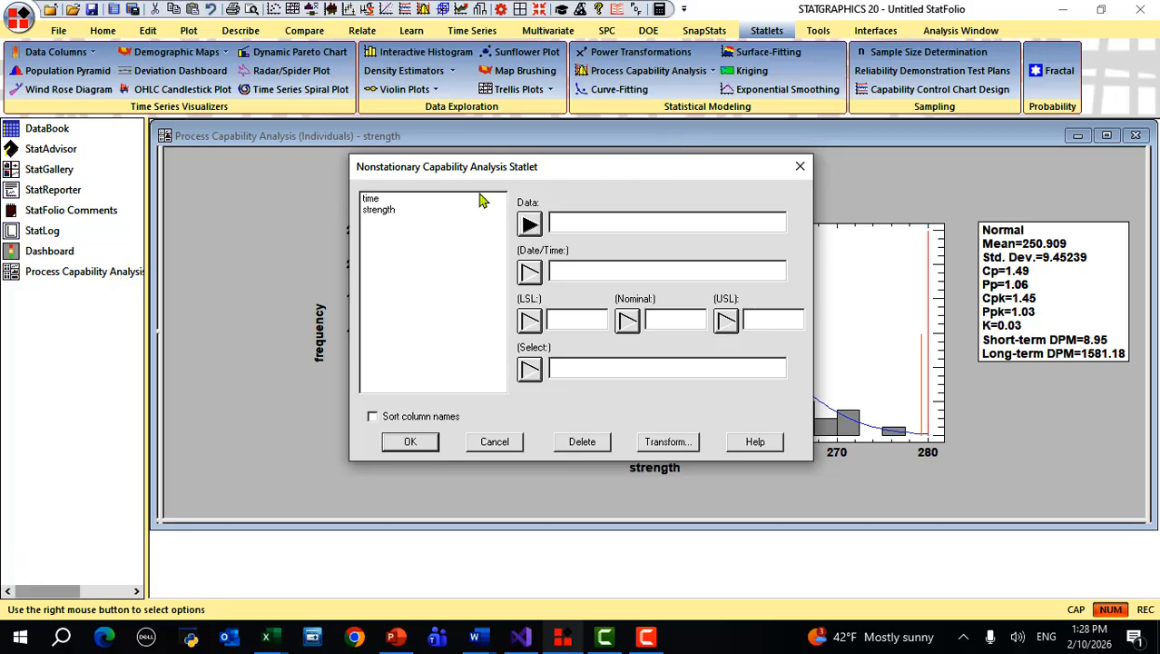
left_click(389, 209)
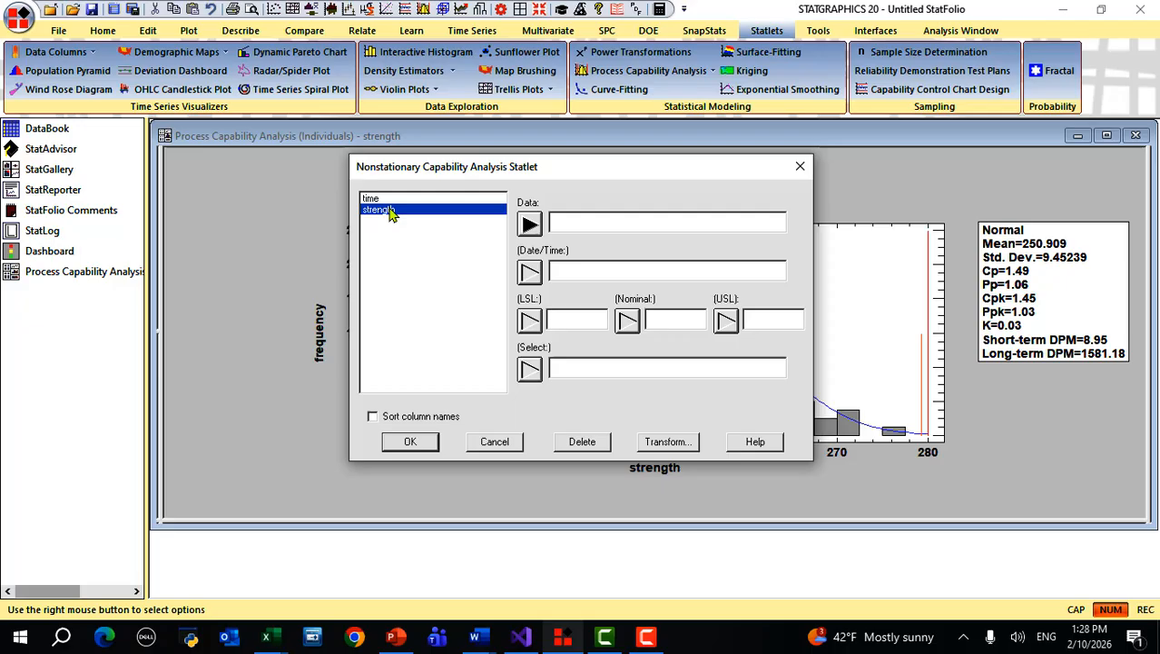
left_click(529, 225)
left_click(474, 199)
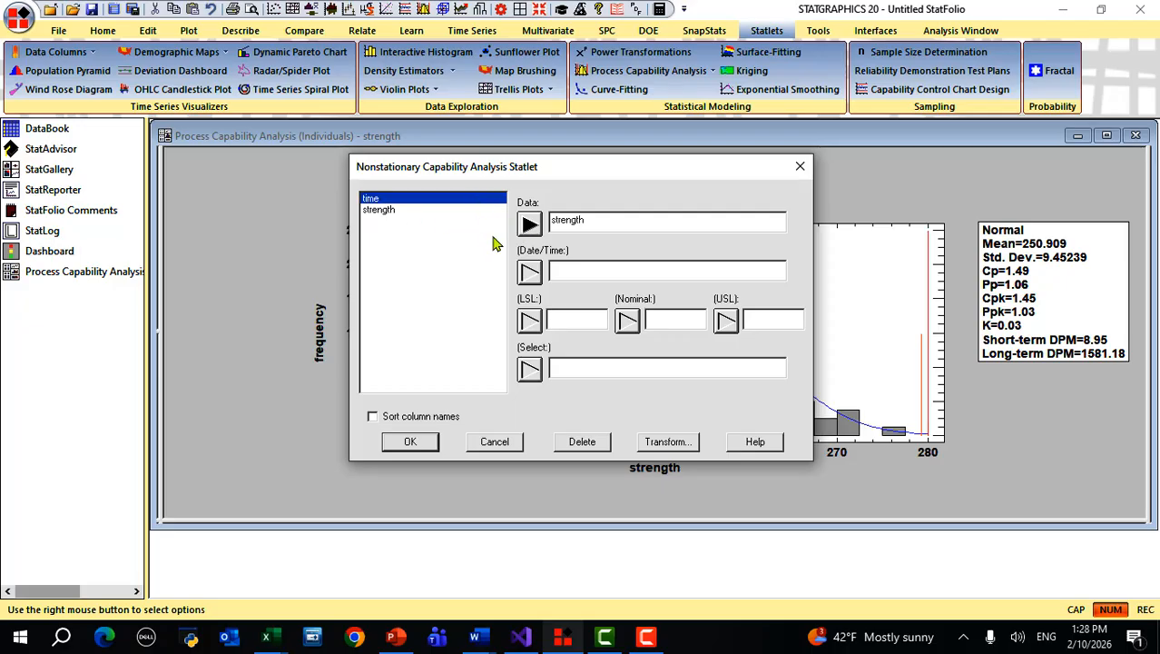
left_click(529, 273)
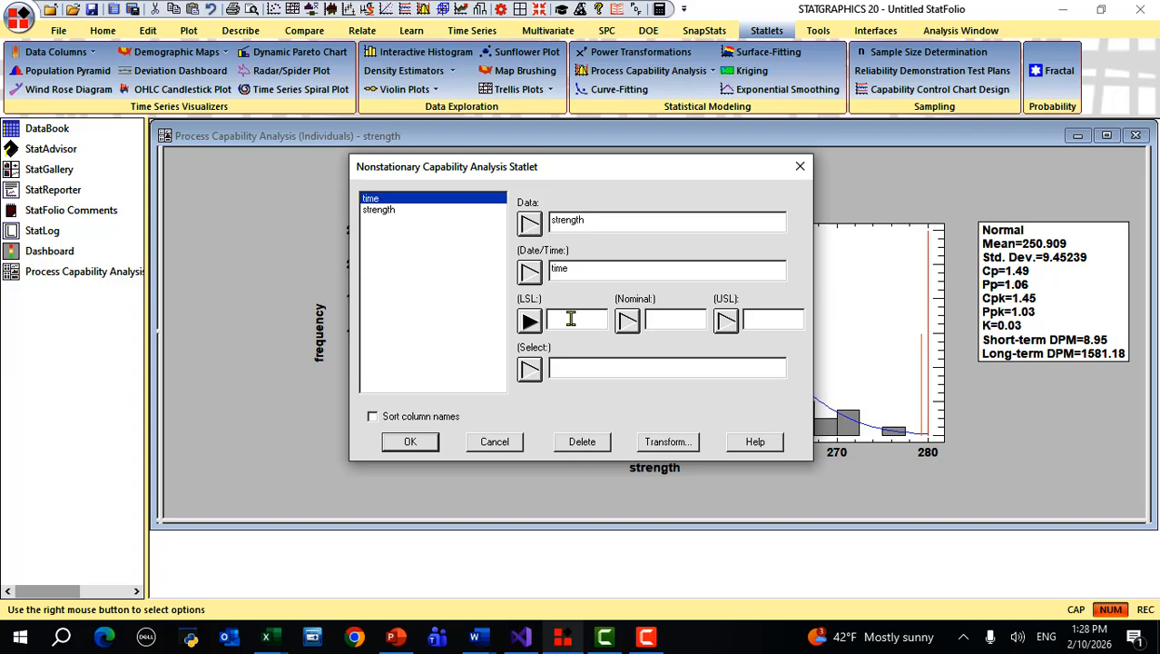
- Set LSL 220, nominal 250 and USL 280, then confirm the statlet setup
type("220")
key("Tab")
type("250")
key("Tab")
type("2")
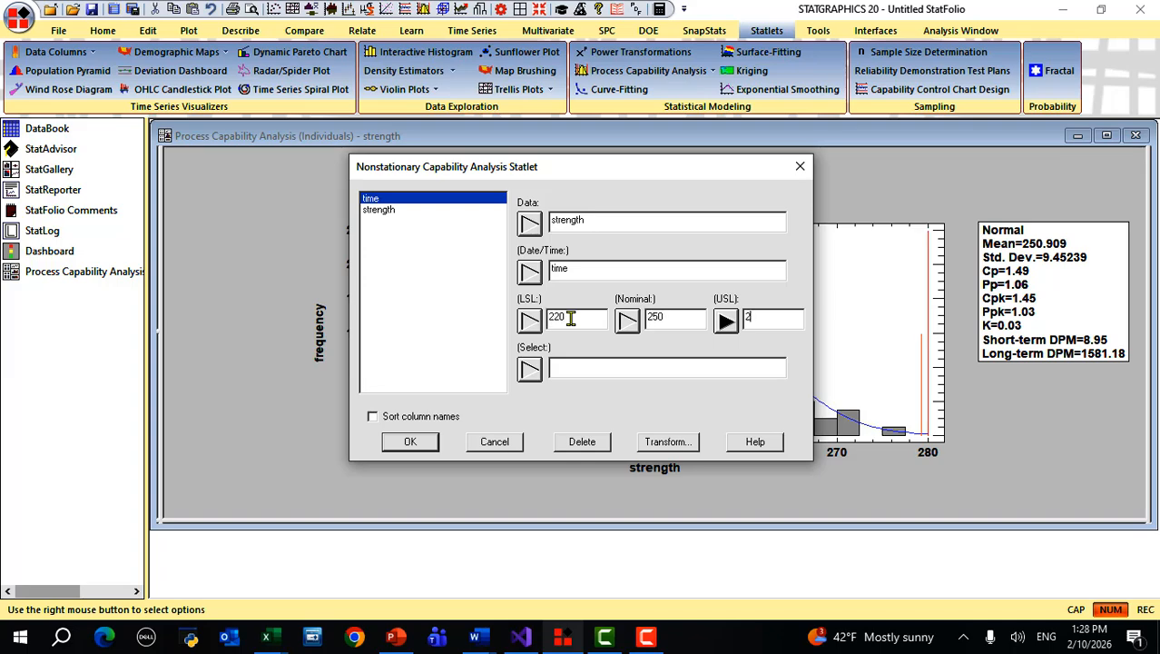
type("80")
left_click(410, 442)
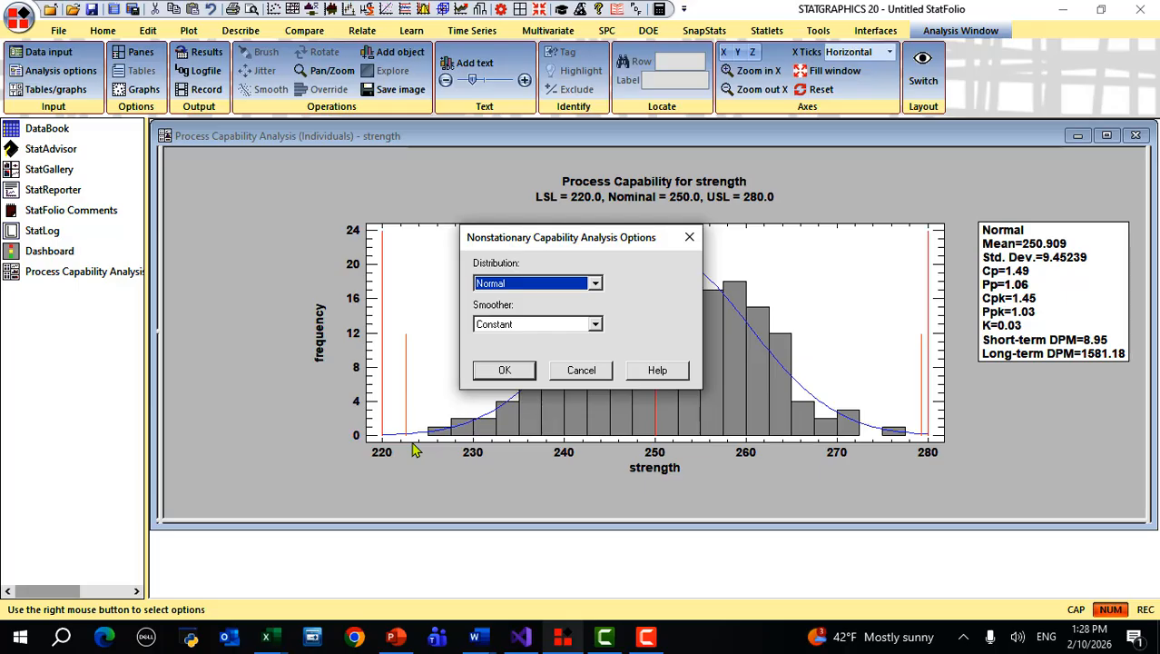
left_click(596, 284)
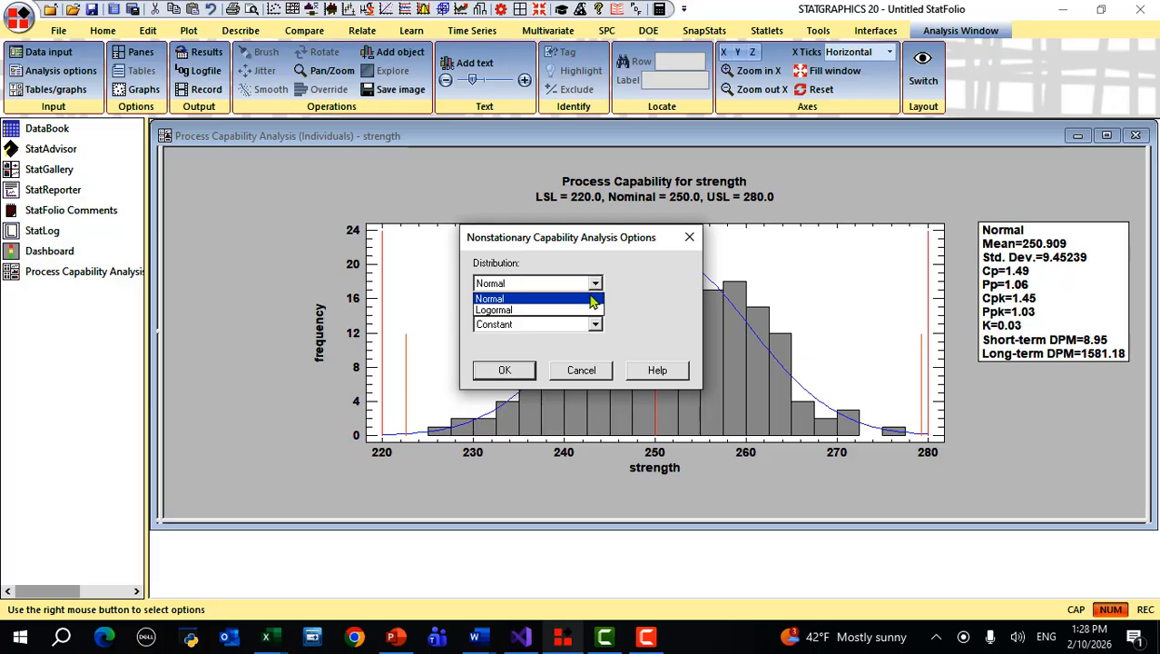
left_click(592, 299)
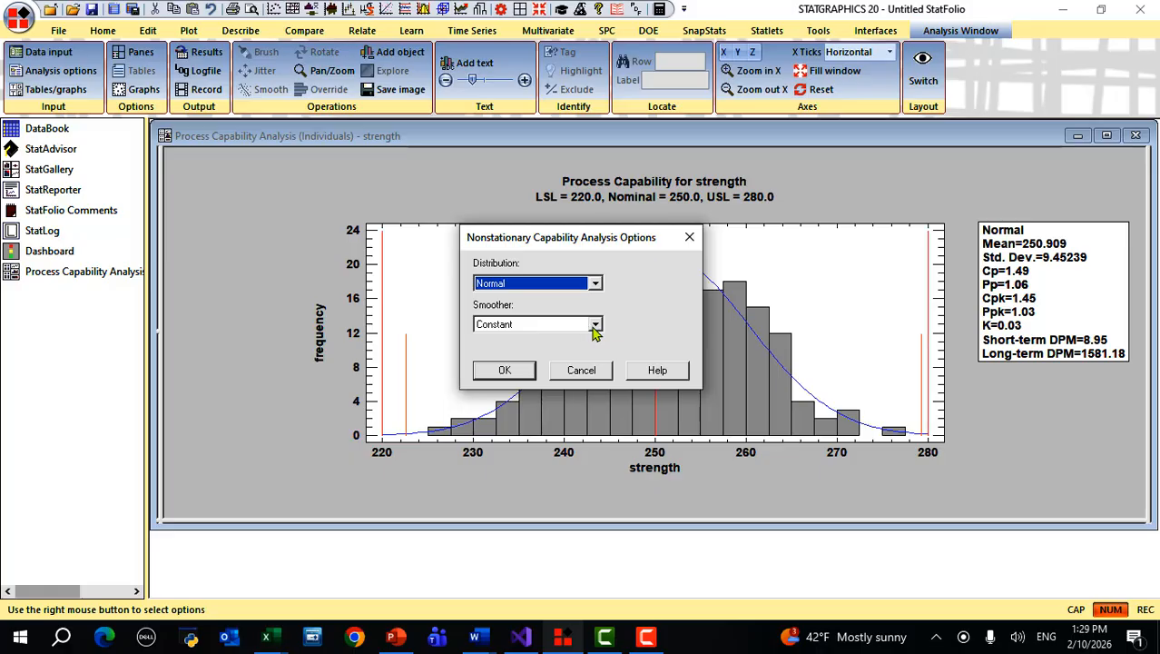
left_click(594, 325)
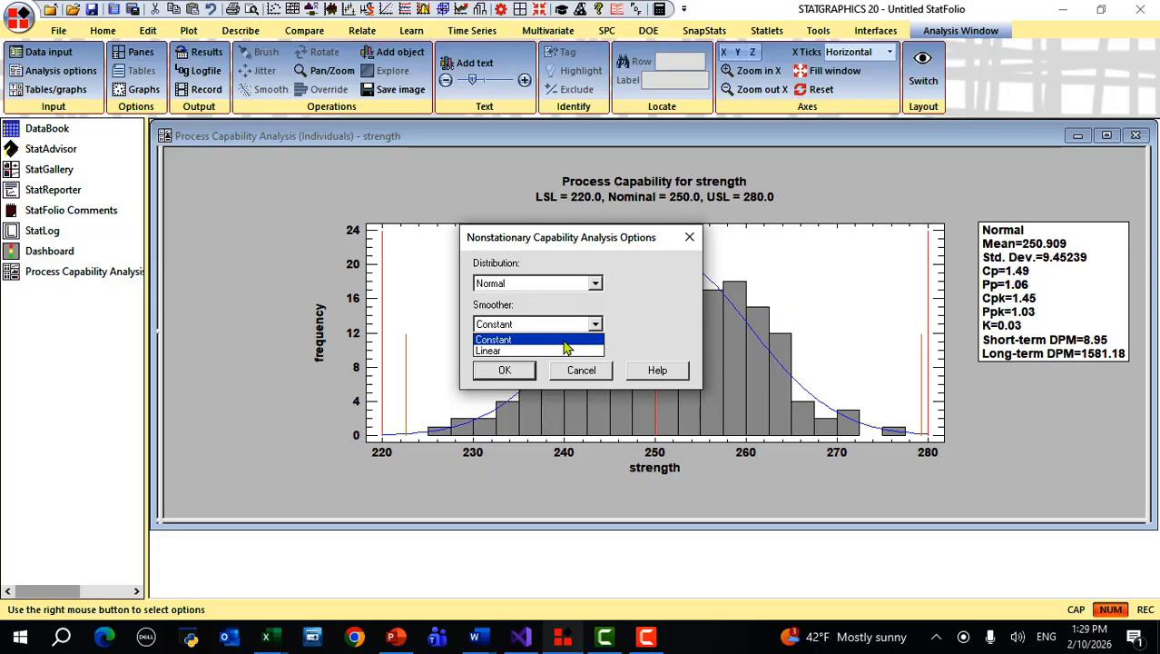
left_click(564, 342)
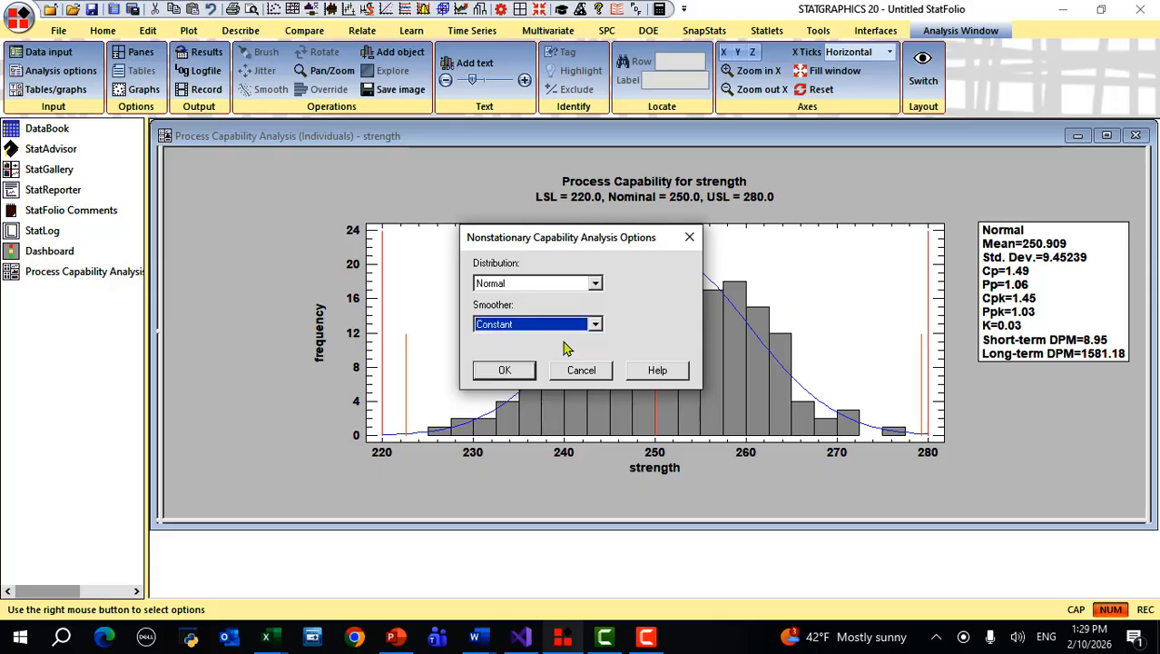
- Accept Normal distribution and Constant smoother to plot strength over time with window 20
left_click(505, 371)
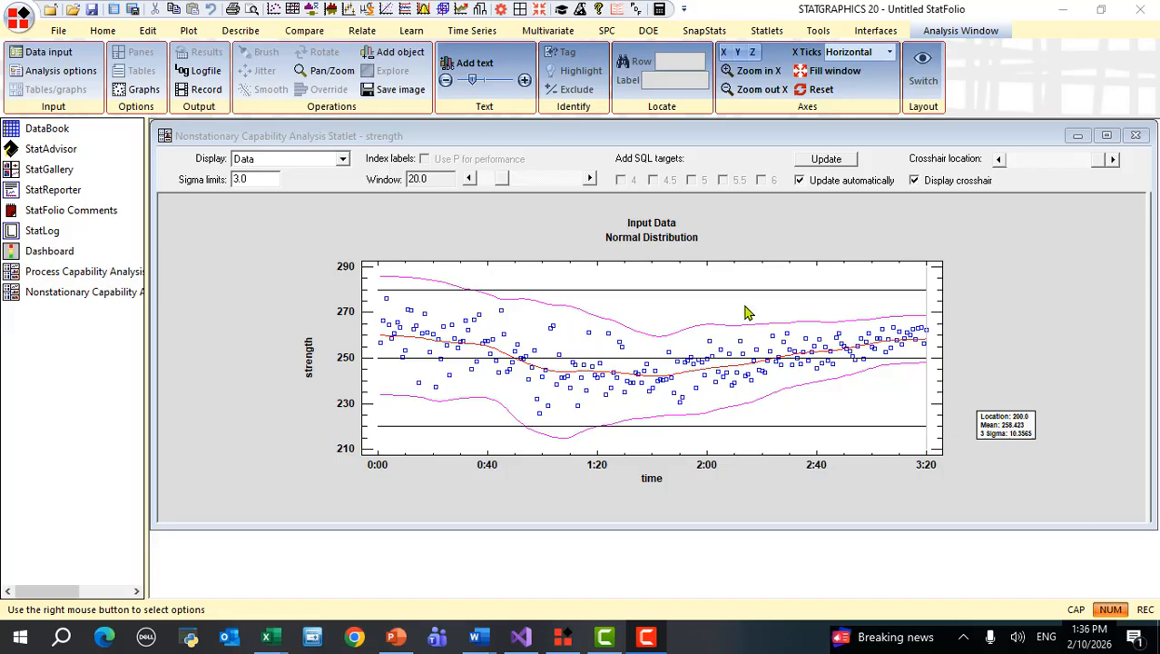
left_click(342, 162)
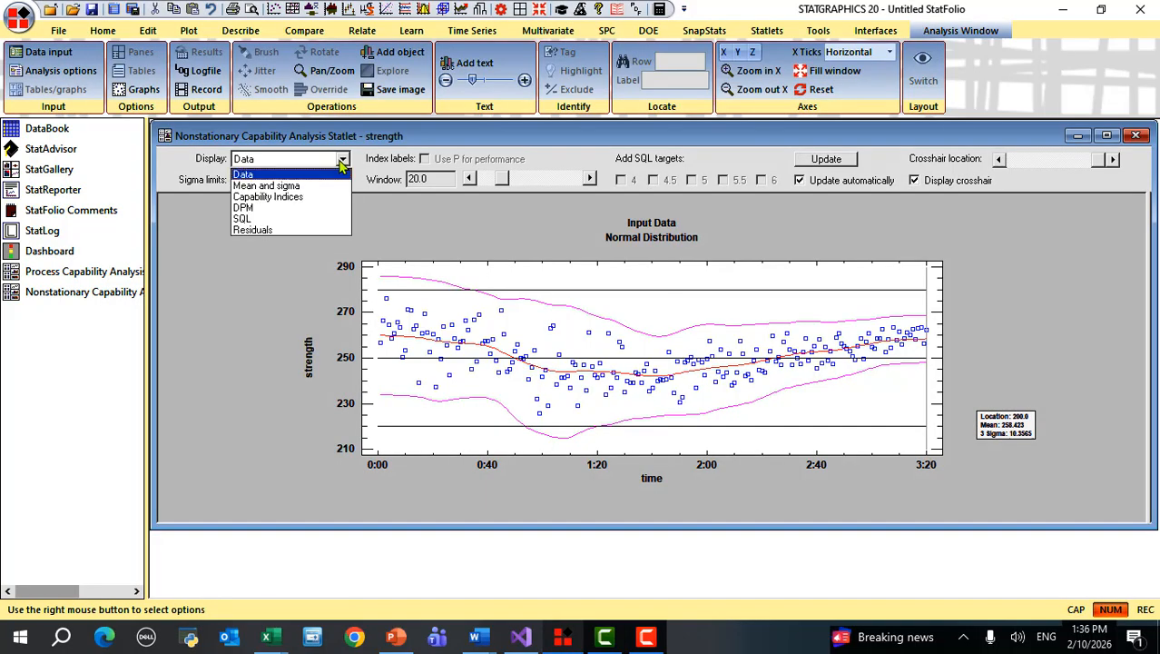
left_click(340, 176)
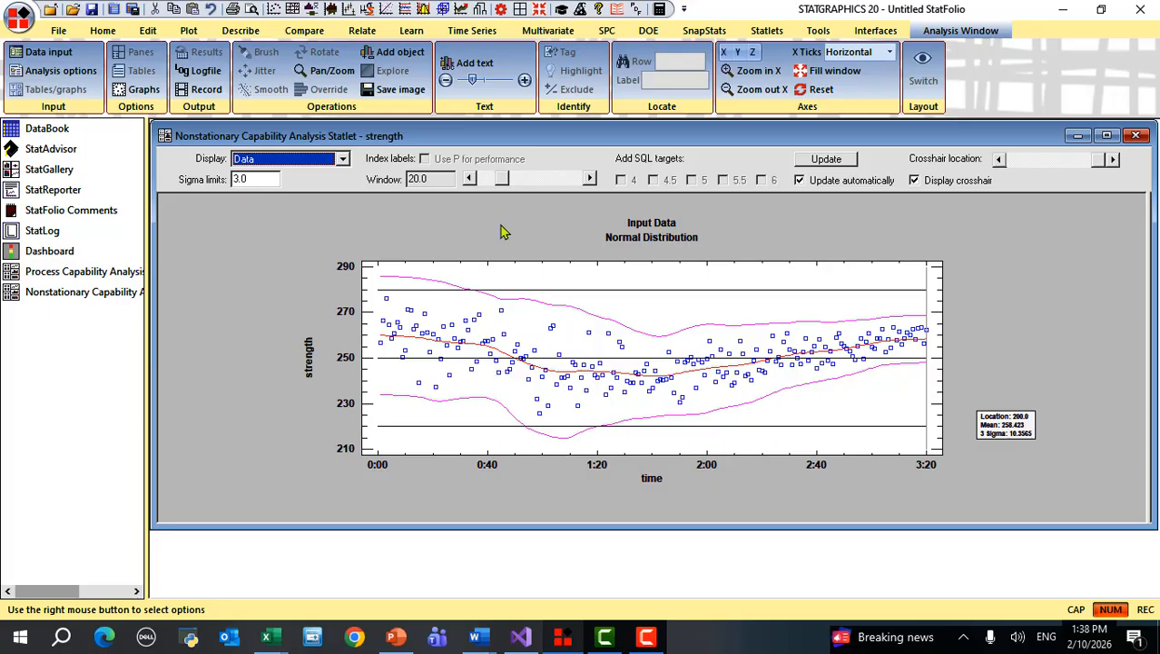
- Step the Window slider up from 20 to 45, widening the moving sigma limits
left_click(589, 179)
left_click(589, 180)
left_click(589, 179)
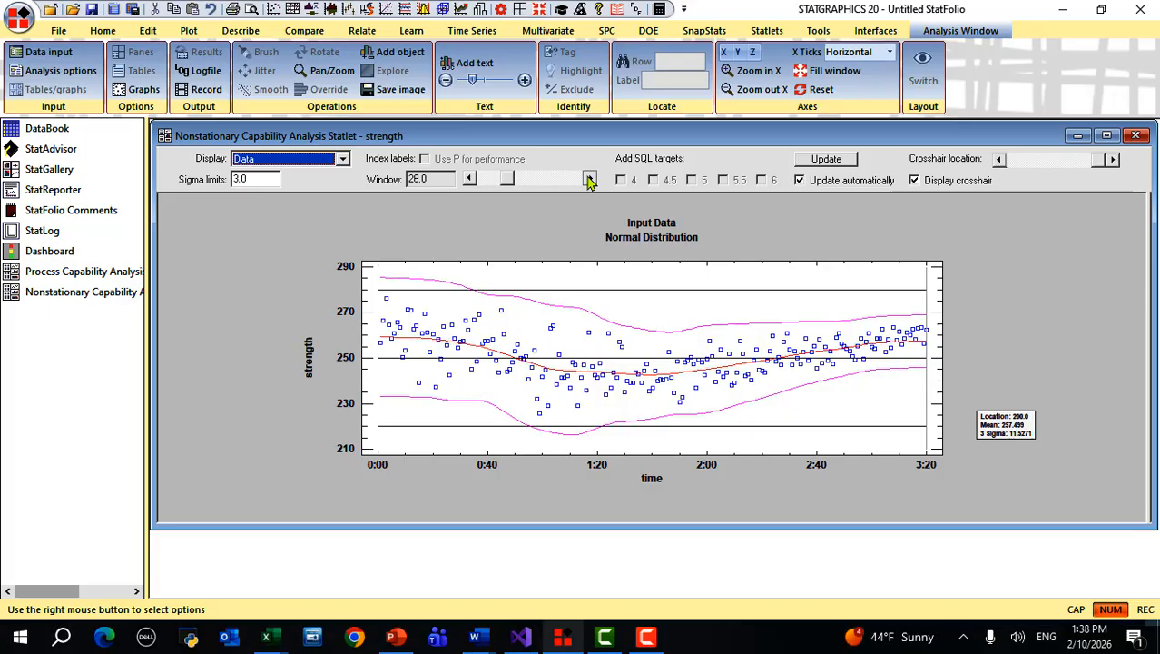
left_click(589, 179)
left_click(590, 179)
left_click(589, 180)
left_click(589, 179)
left_click(590, 180)
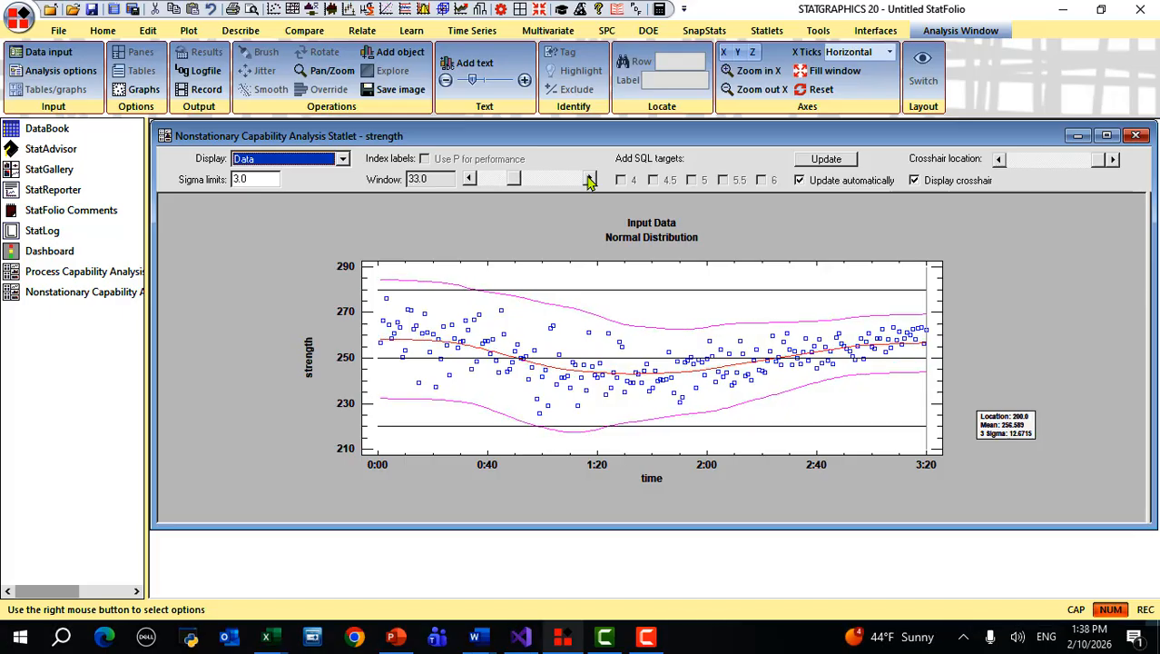
left_click(589, 180)
left_click(589, 179)
left_click(589, 180)
left_click(589, 179)
left_click(589, 180)
left_click(589, 180)
left_click(589, 179)
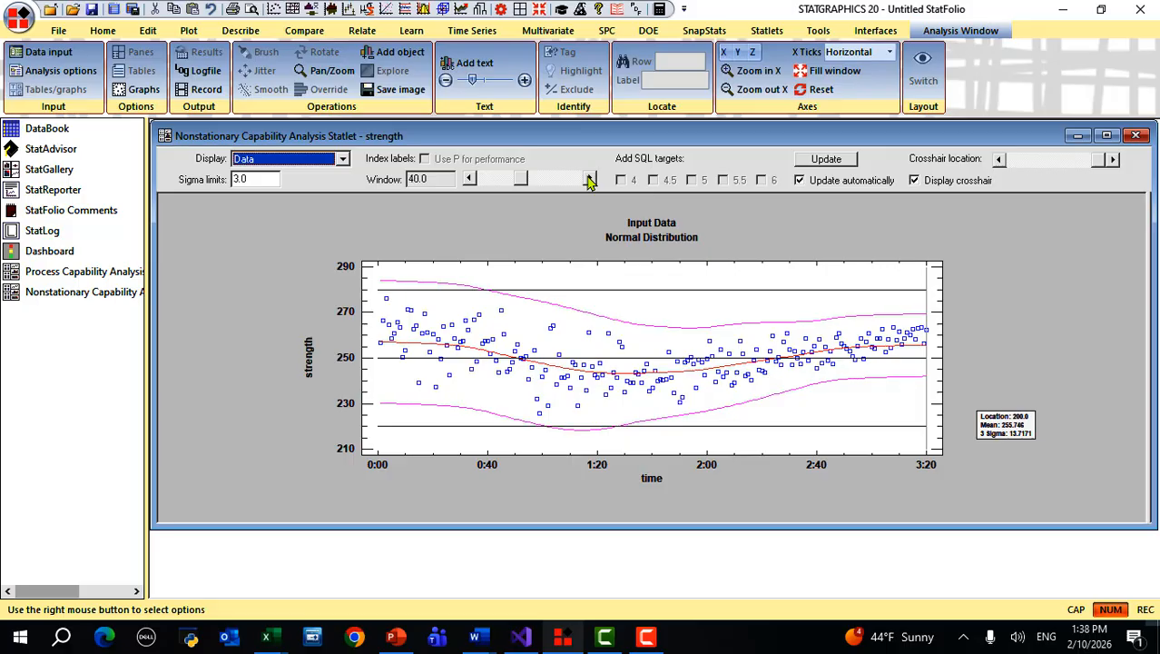
left_click(589, 180)
left_click(589, 180)
left_click(589, 180)
left_click(590, 179)
left_click(589, 179)
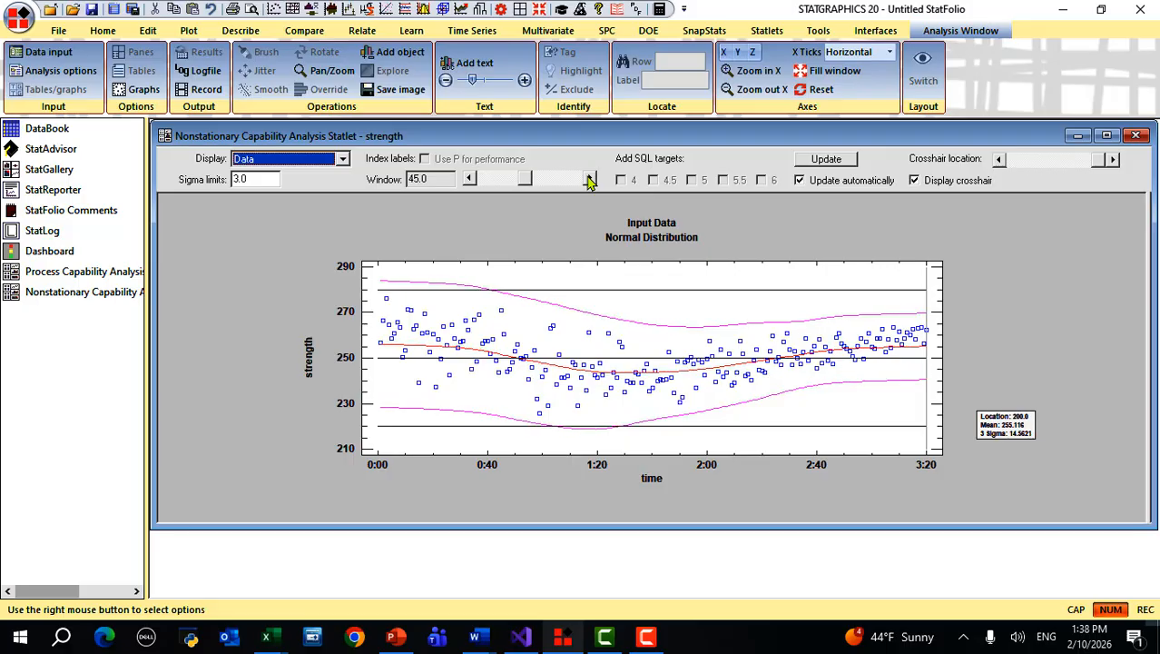
left_click(589, 180)
left_click(589, 180)
left_click(589, 179)
left_click(589, 179)
left_click(589, 180)
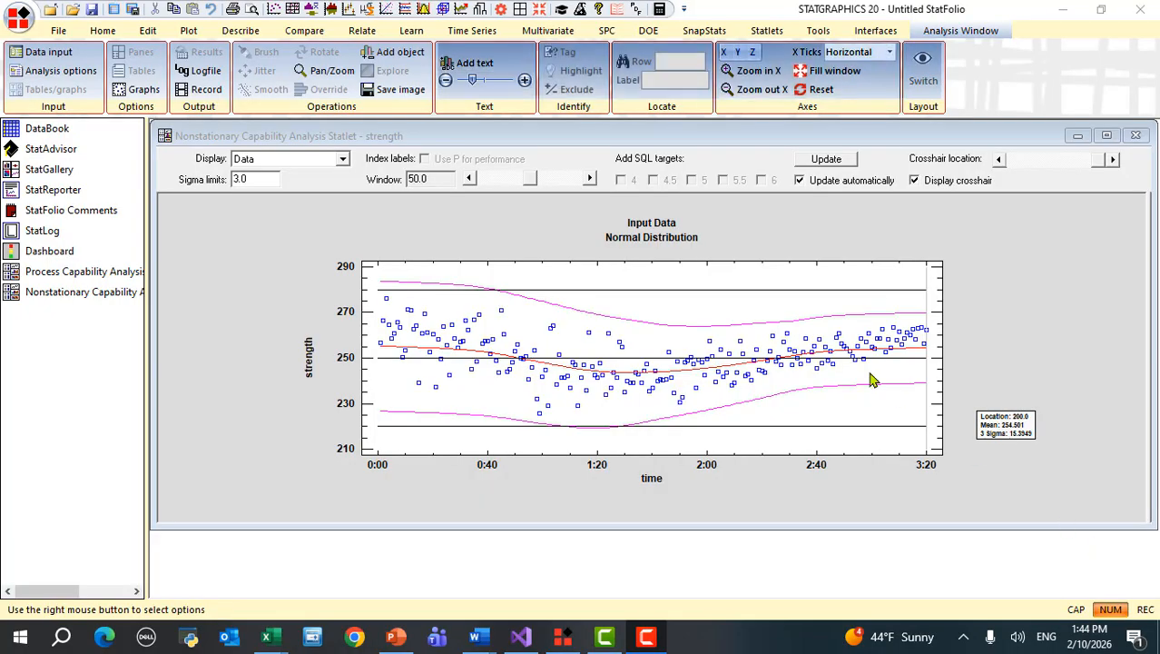
- Switch the statlet display to Mean and sigma, plotting moving mean and sigma of strength
left_click(343, 165)
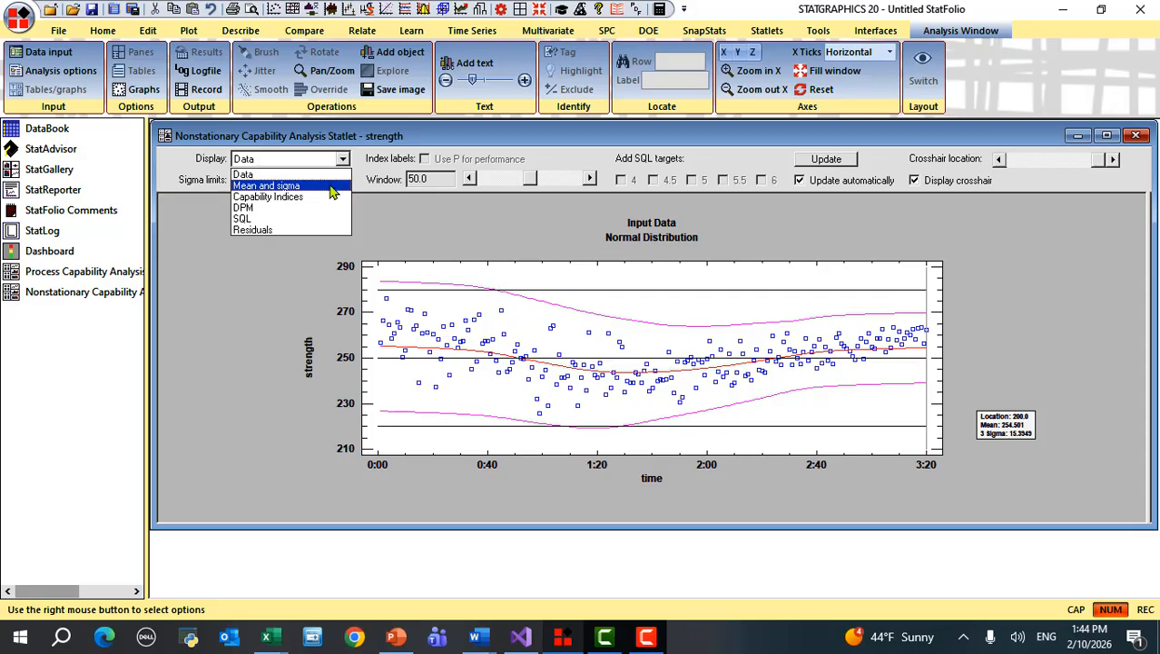
left_click(331, 189)
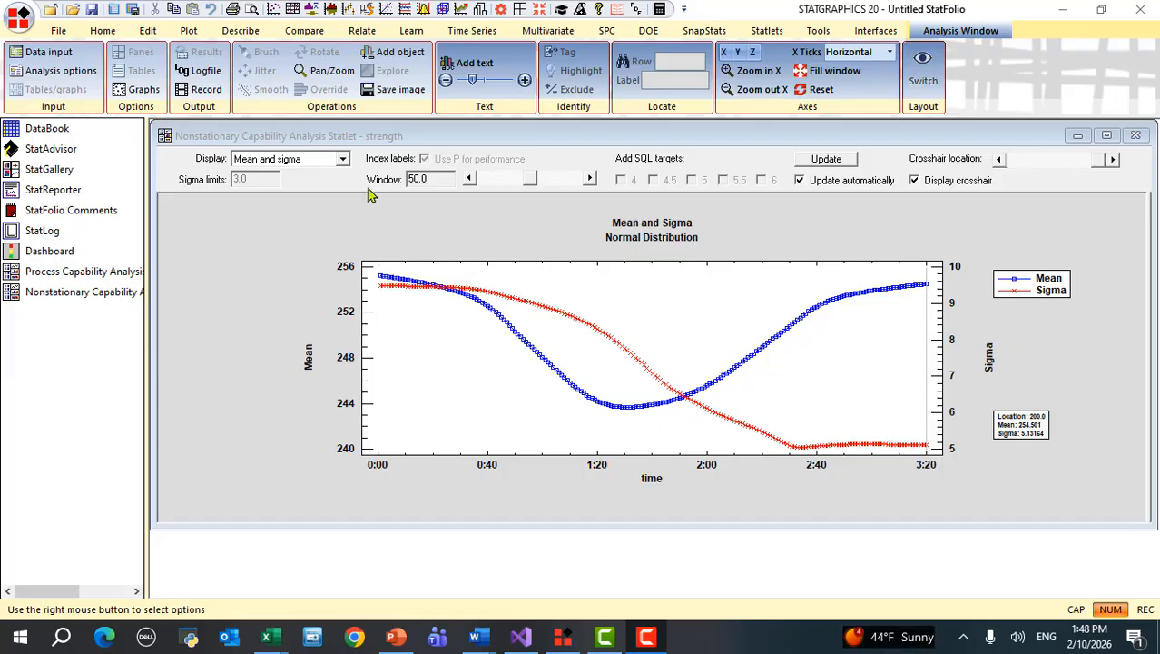
left_click(345, 163)
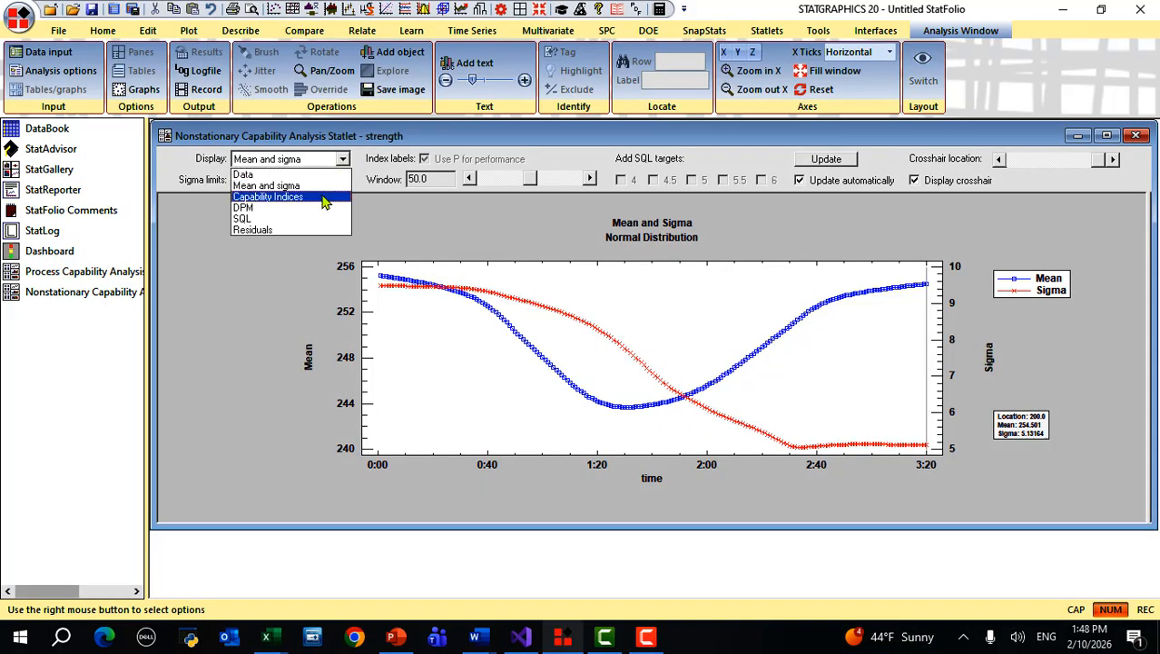
- Display Capability Indices, showing average Pp 1.47779 and average Ppk 1.30091 over time
left_click(324, 198)
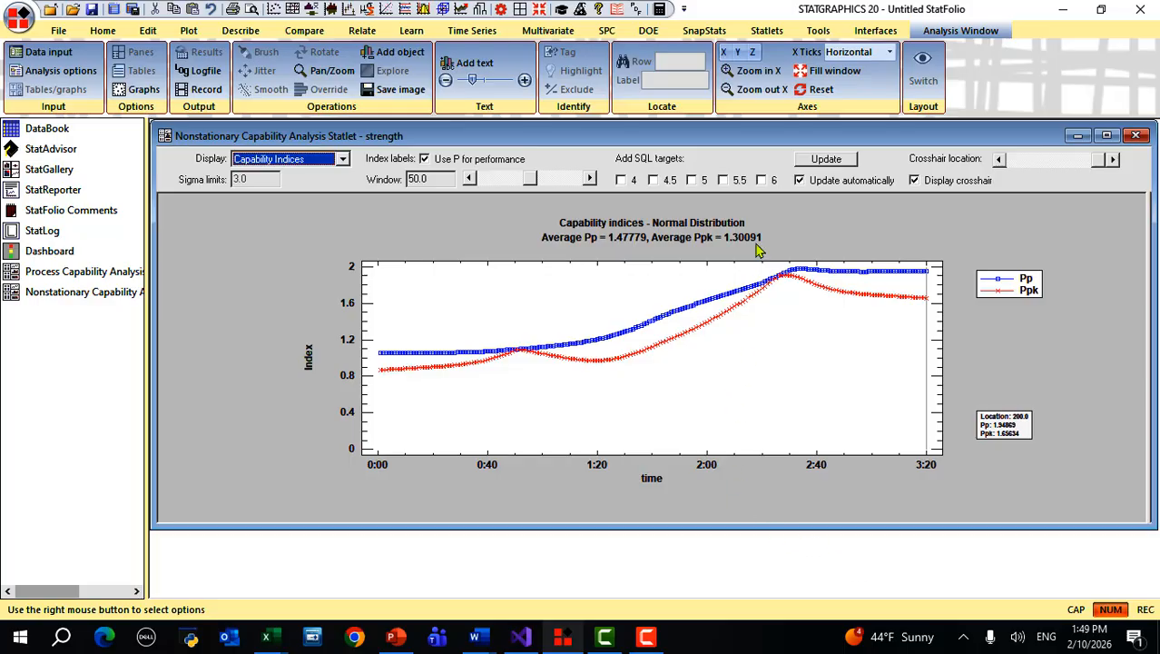
- Tick the 5.5 SQL target to draw its reference line near 1.33
left_click(725, 181)
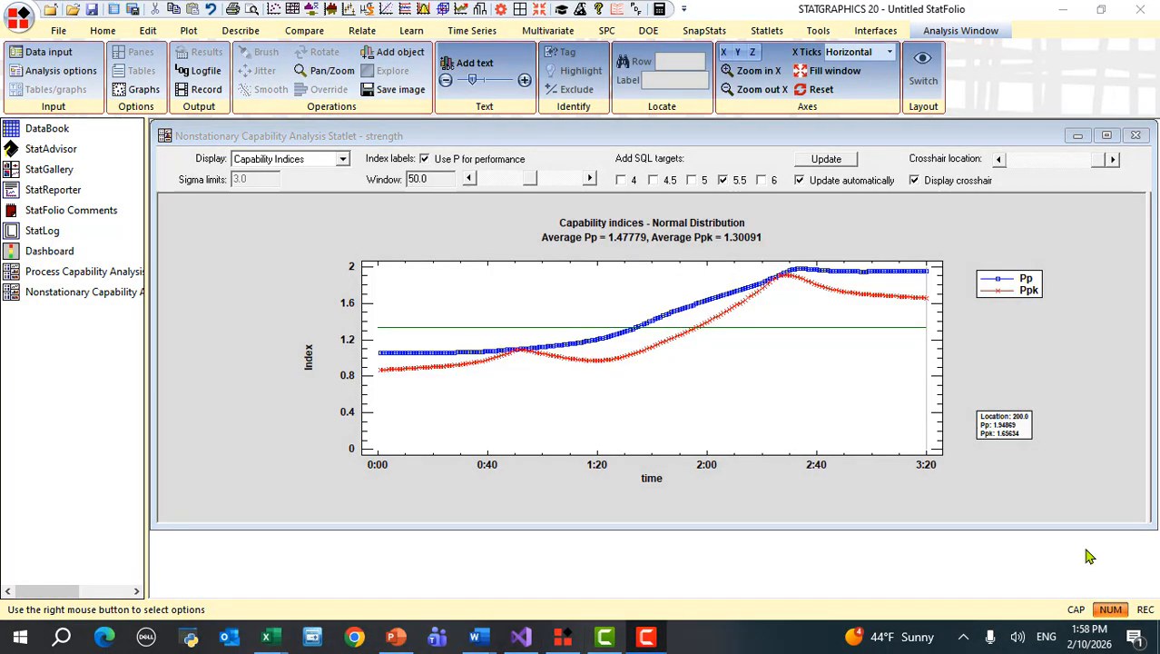
- Switch the statlet display to DPM, showing an average of 1063.67 defects per million
left_click(342, 160)
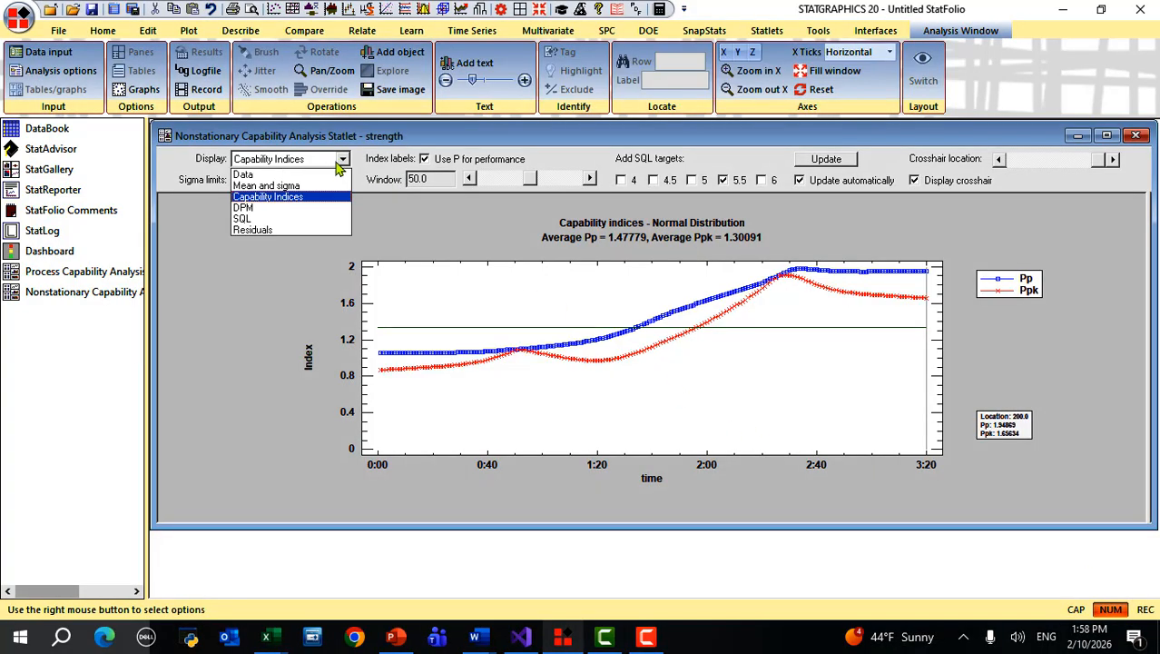
left_click(326, 209)
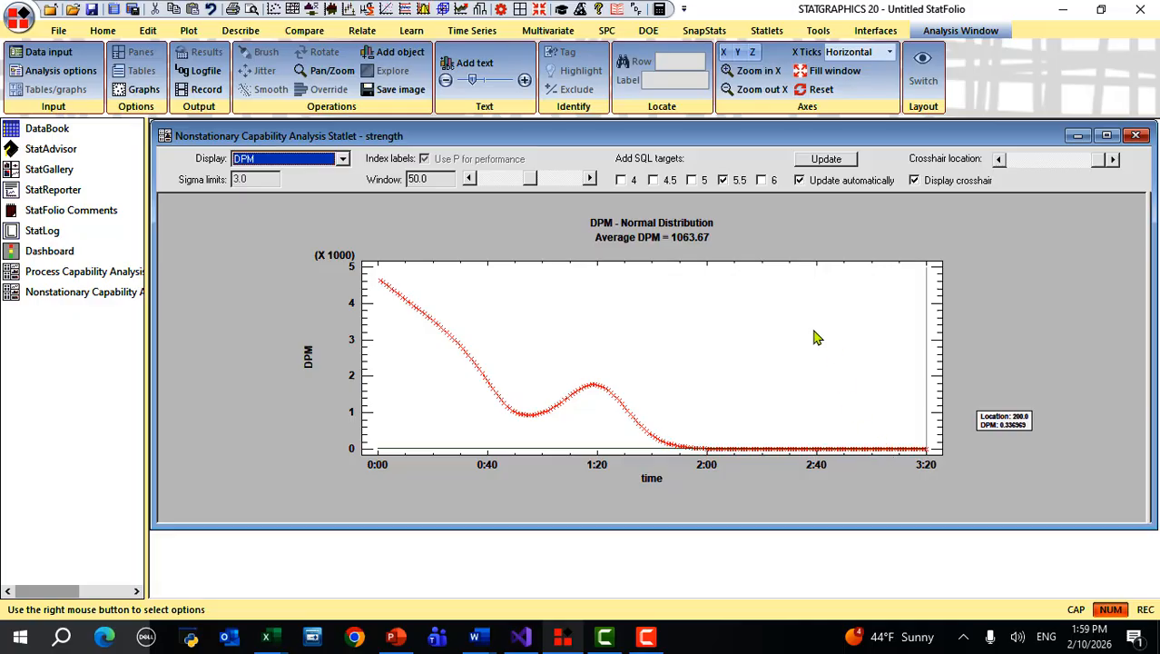
- Set the DPM chart's Y-axis to powers of 10, held constant, starting at 0.01
right_click(790, 310)
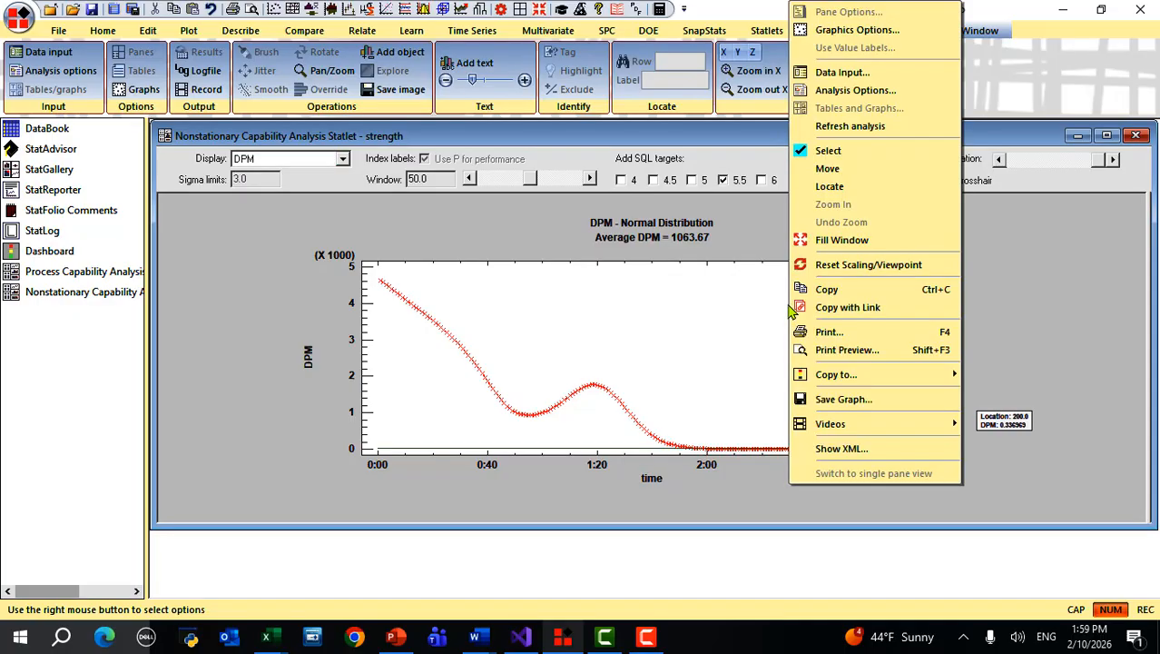
left_click(828, 31)
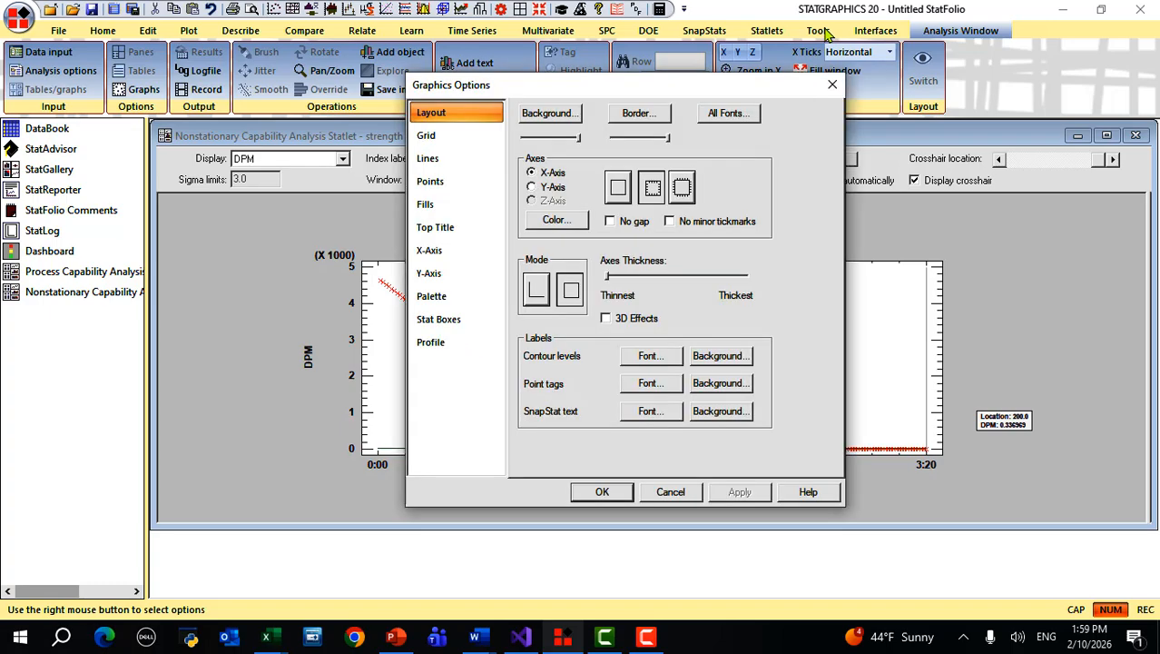
left_click(430, 273)
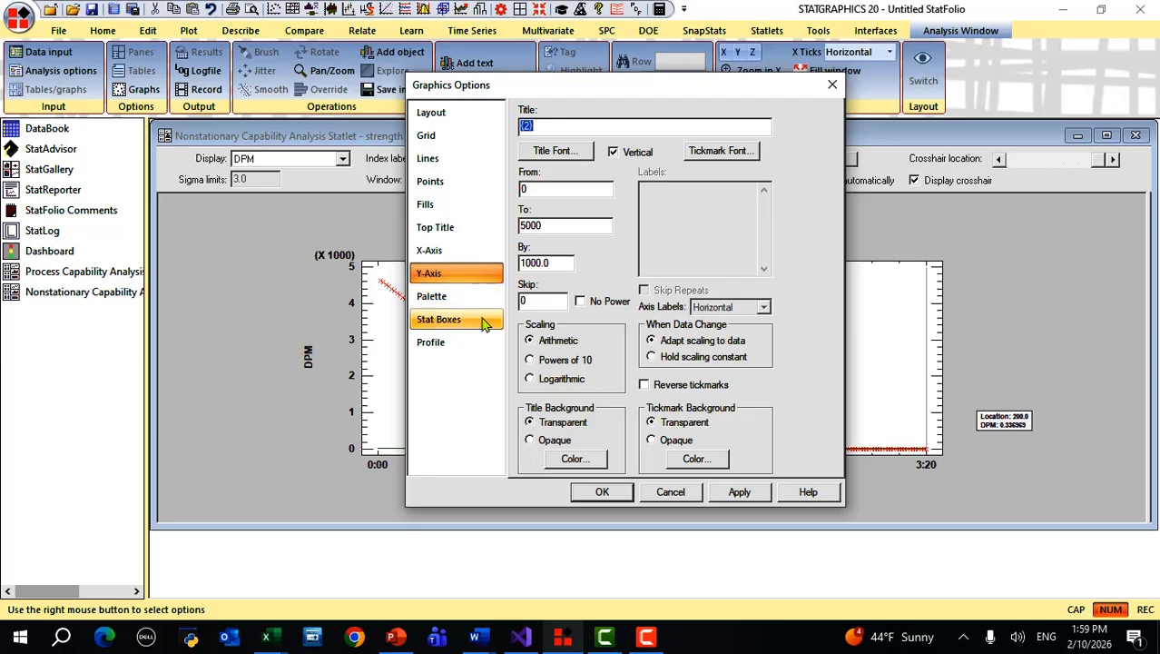
left_click(542, 362)
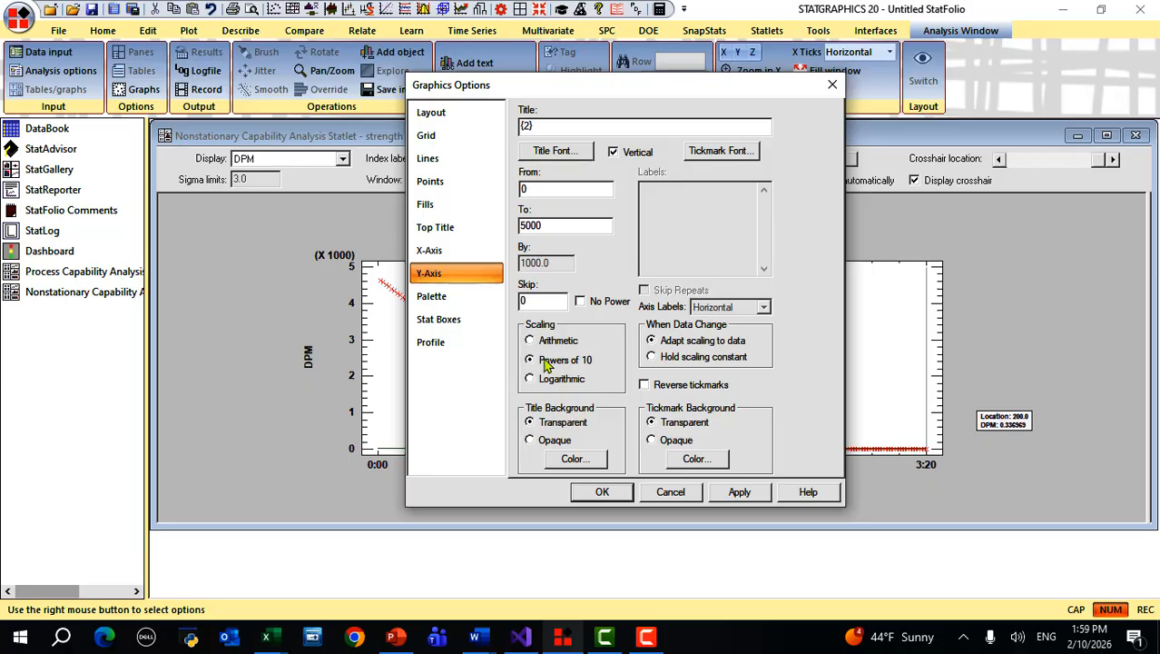
left_click(651, 357)
left_click(557, 189)
type(".01")
left_click(614, 493)
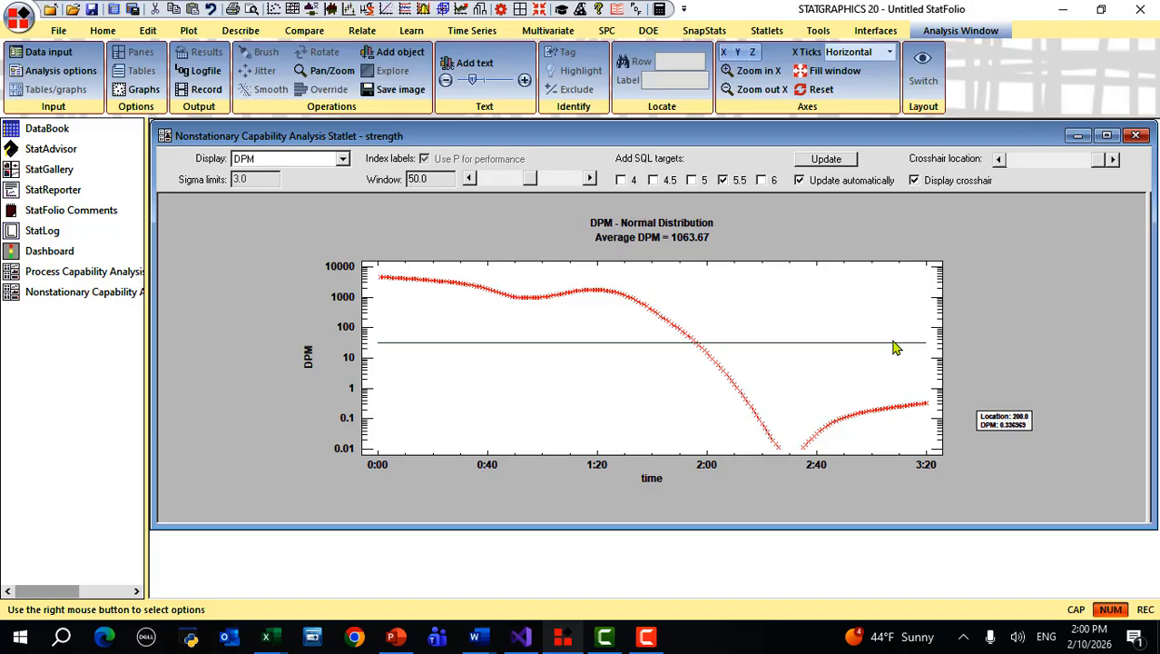
- Tick the SQL target 6 so it plots beside the 5.5 line
left_click(761, 181)
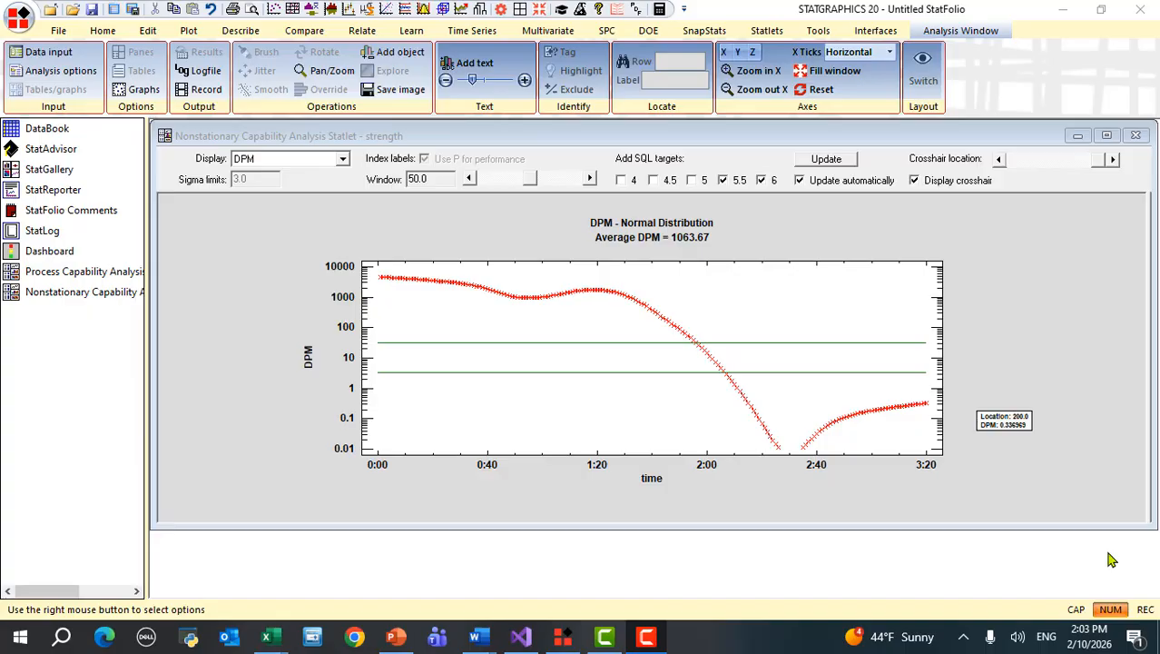
- Show the SQL-over-time plot, then switch the display to the residuals normal probability plot
left_click(343, 161)
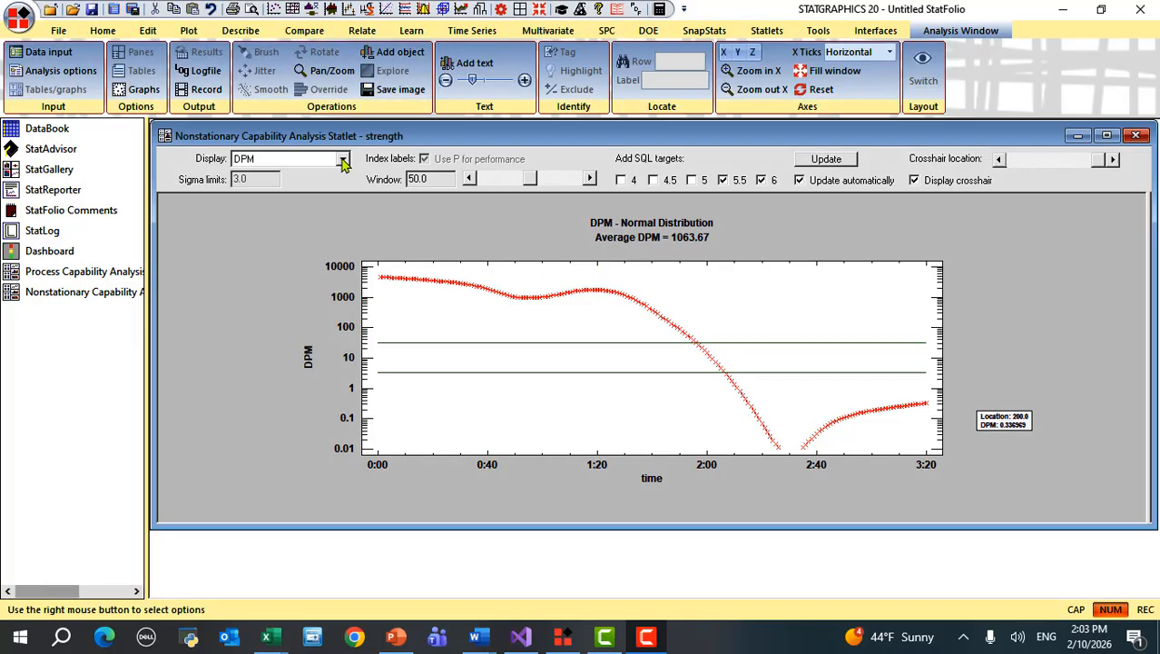
left_click(343, 161)
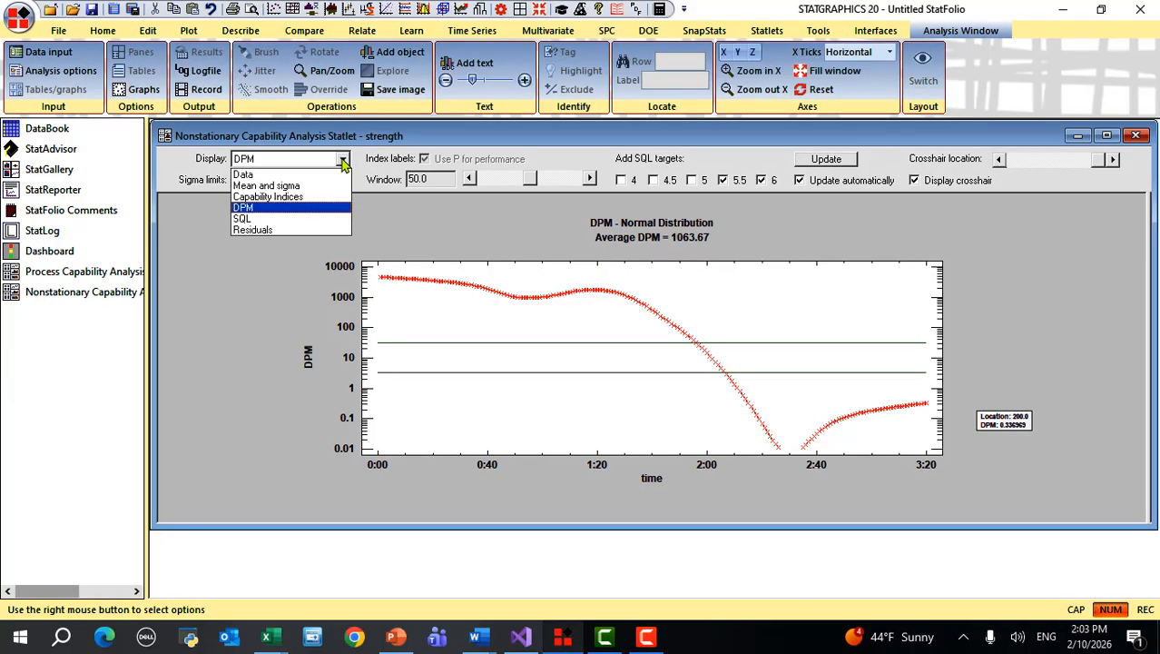
left_click(303, 226)
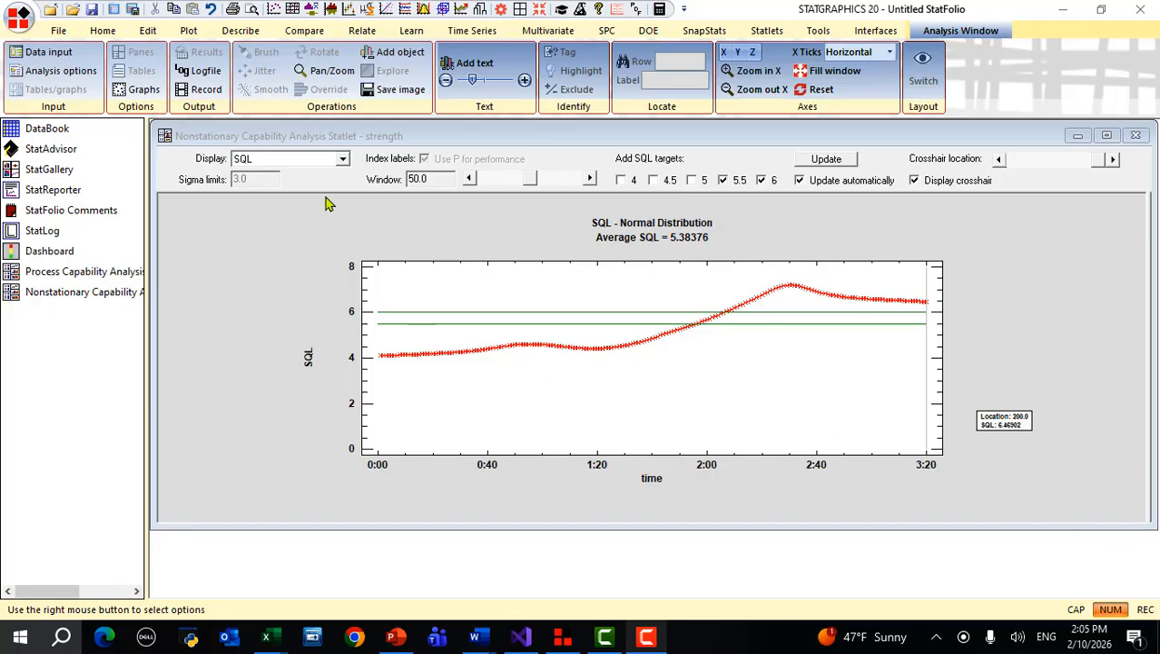
left_click(341, 160)
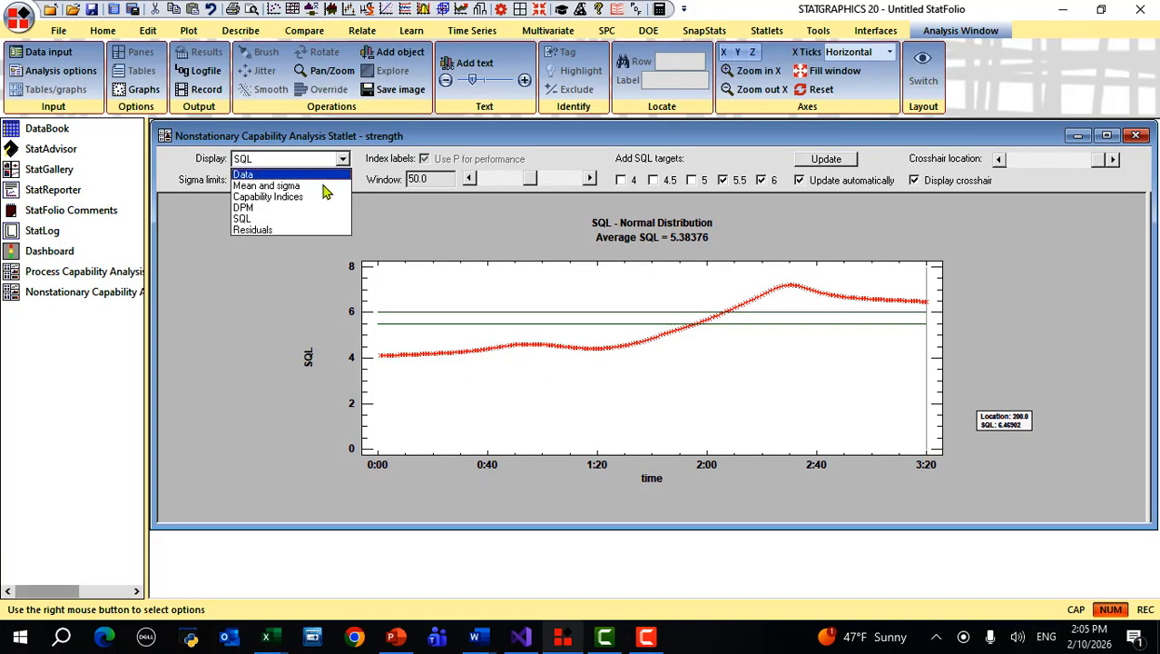
left_click(319, 230)
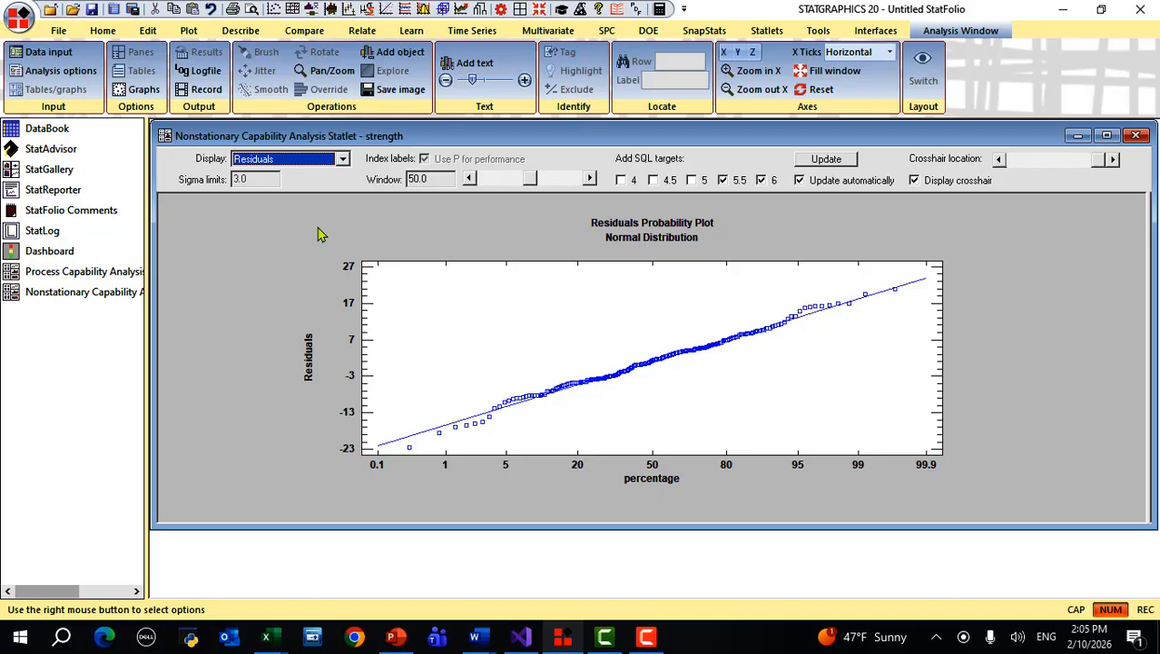